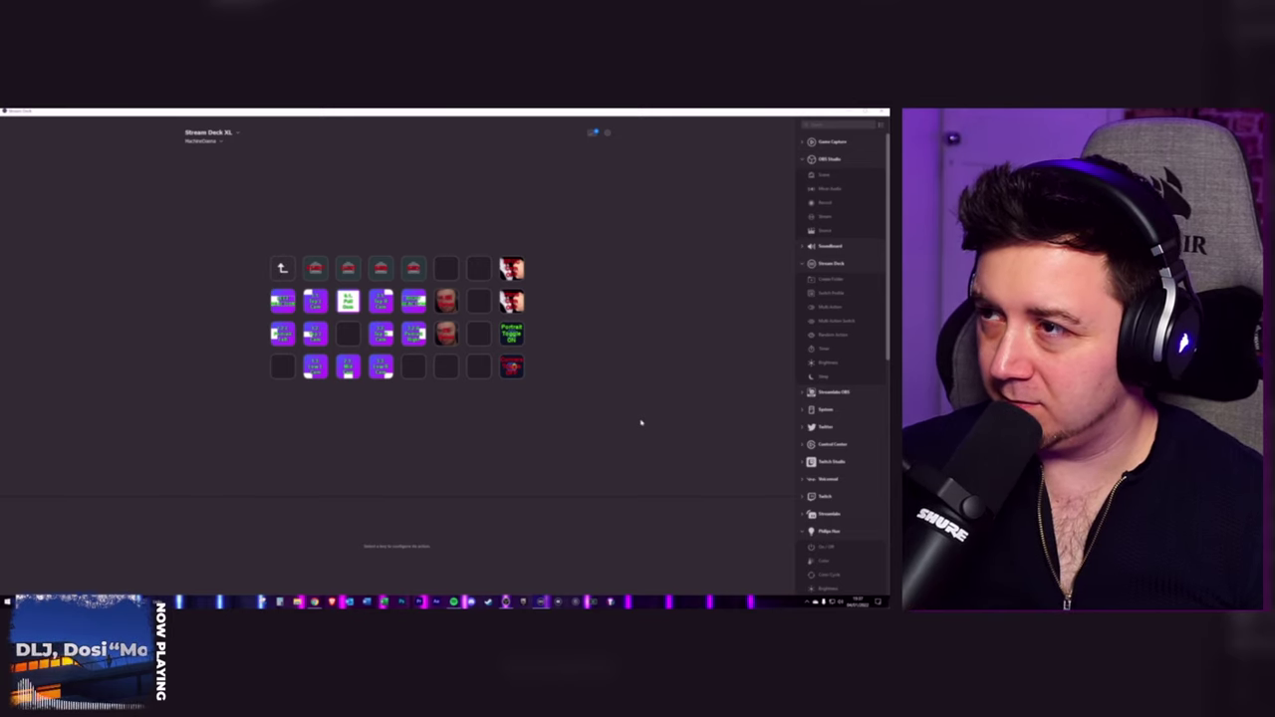
Step: Open the RIGHT REACTION key's Multi Action editor in Stream Deck to view its OBS actions
{"action": "left_click", "coordinate": [414, 301]}
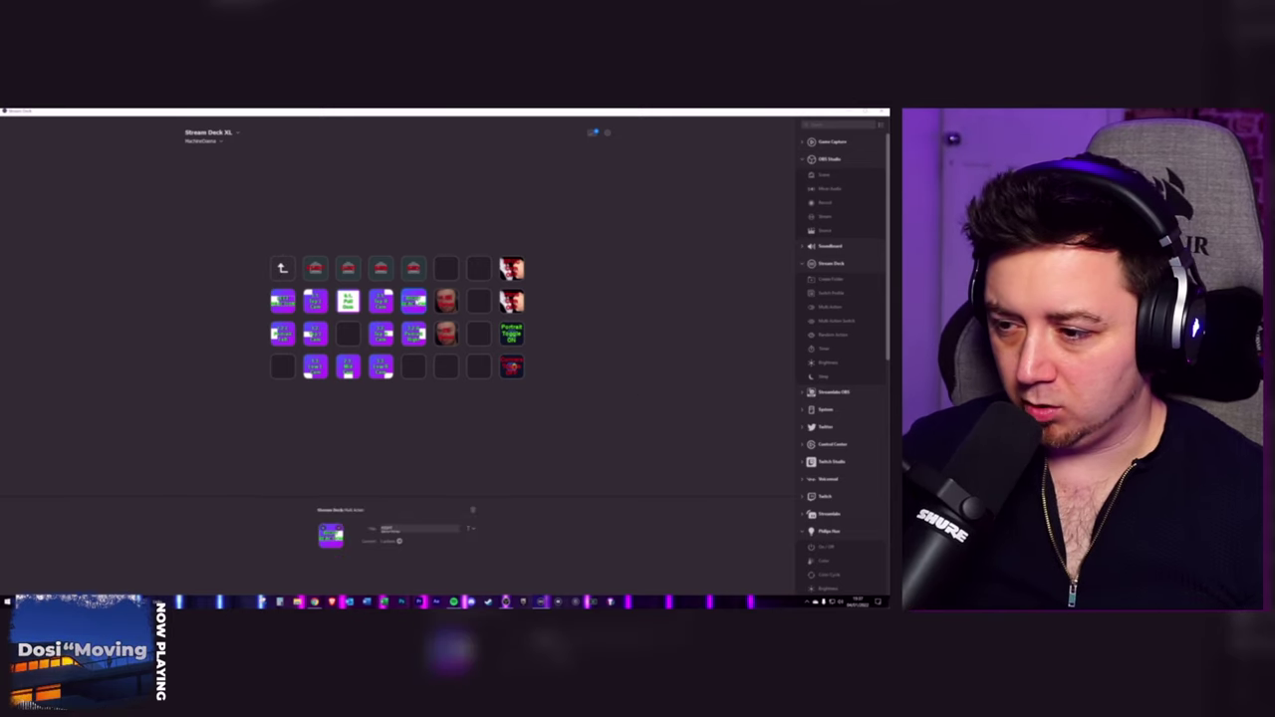
{"action": "double_click", "coordinate": [414, 301]}
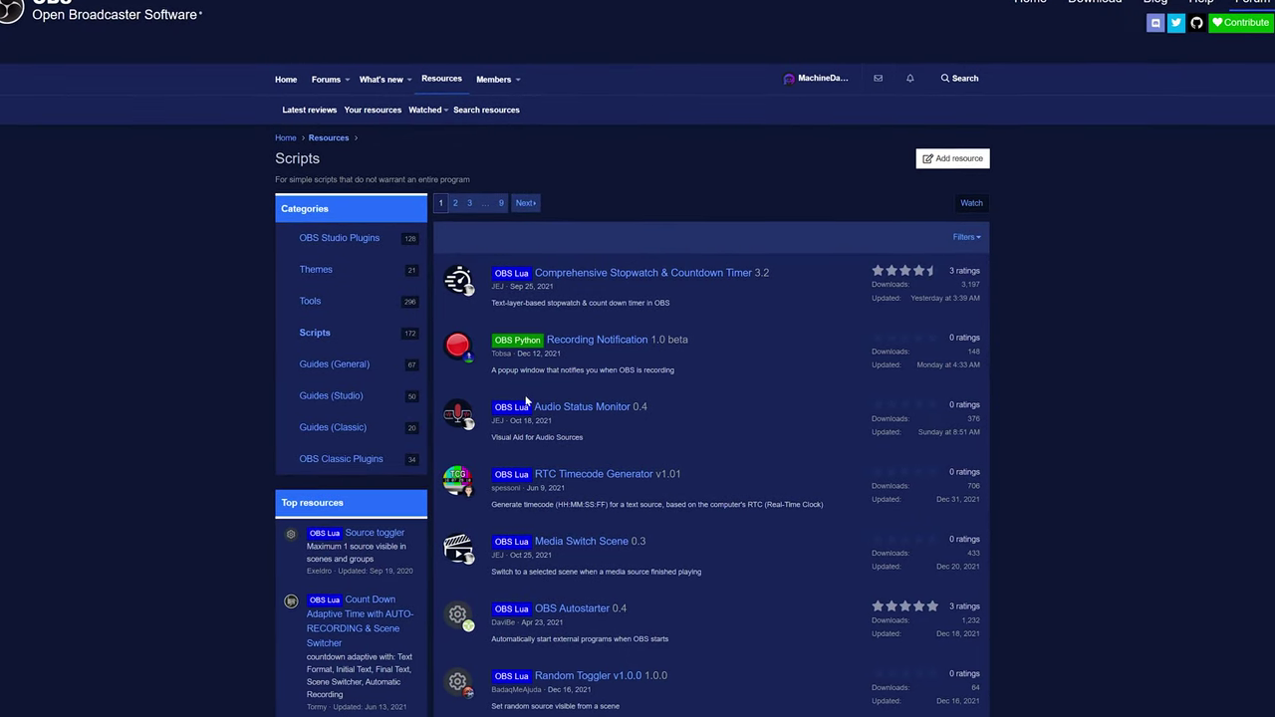
Step: Scroll down the OBS Forums Scripts list to find Txt Trigger v0.3.0
{"action": "scroll", "coordinate": [587, 547], "scroll_direction": "down", "scroll_amount": 3}
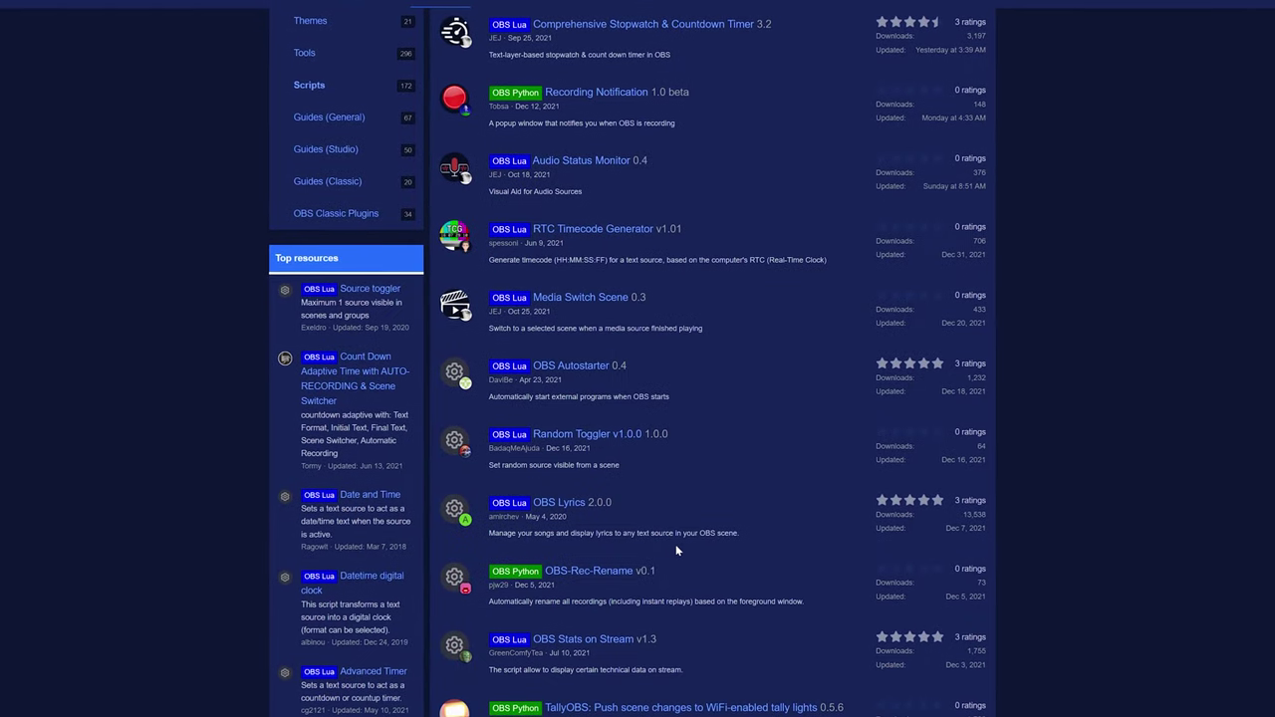
{"action": "scroll", "coordinate": [676, 544], "scroll_direction": "down", "scroll_amount": 5}
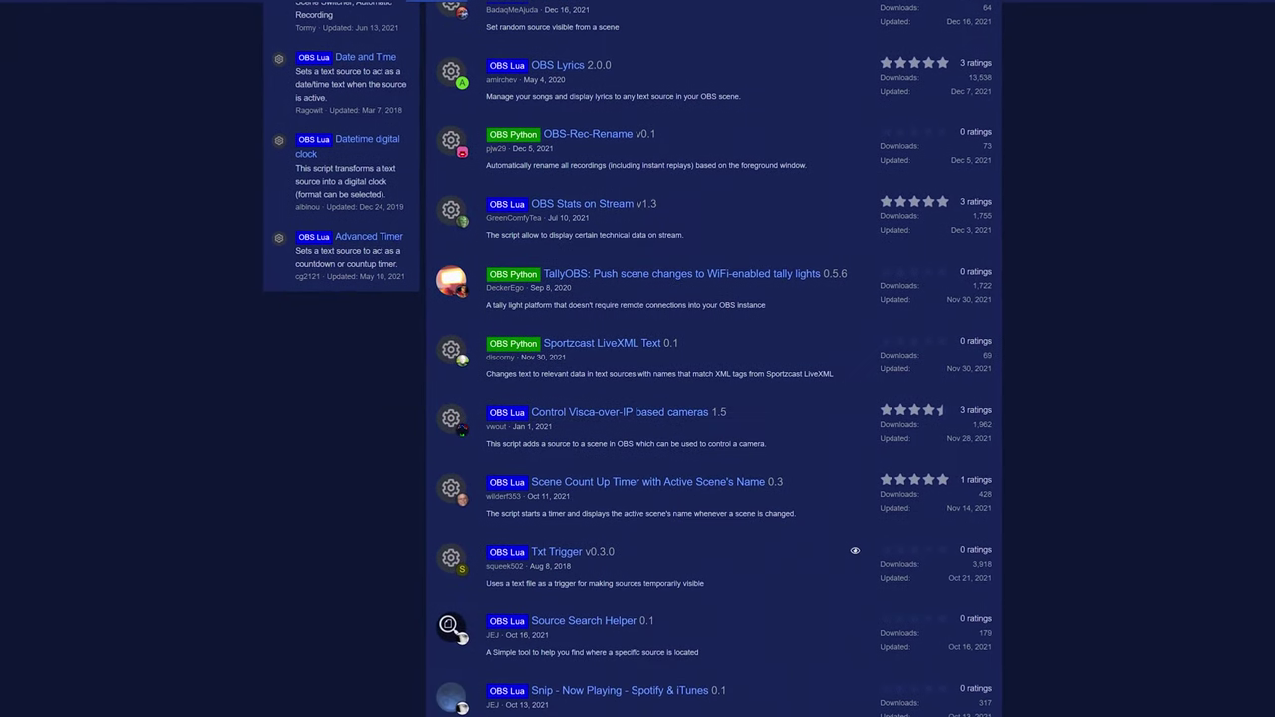
{"action": "scroll", "coordinate": [700, 490], "scroll_direction": "down", "scroll_amount": 4}
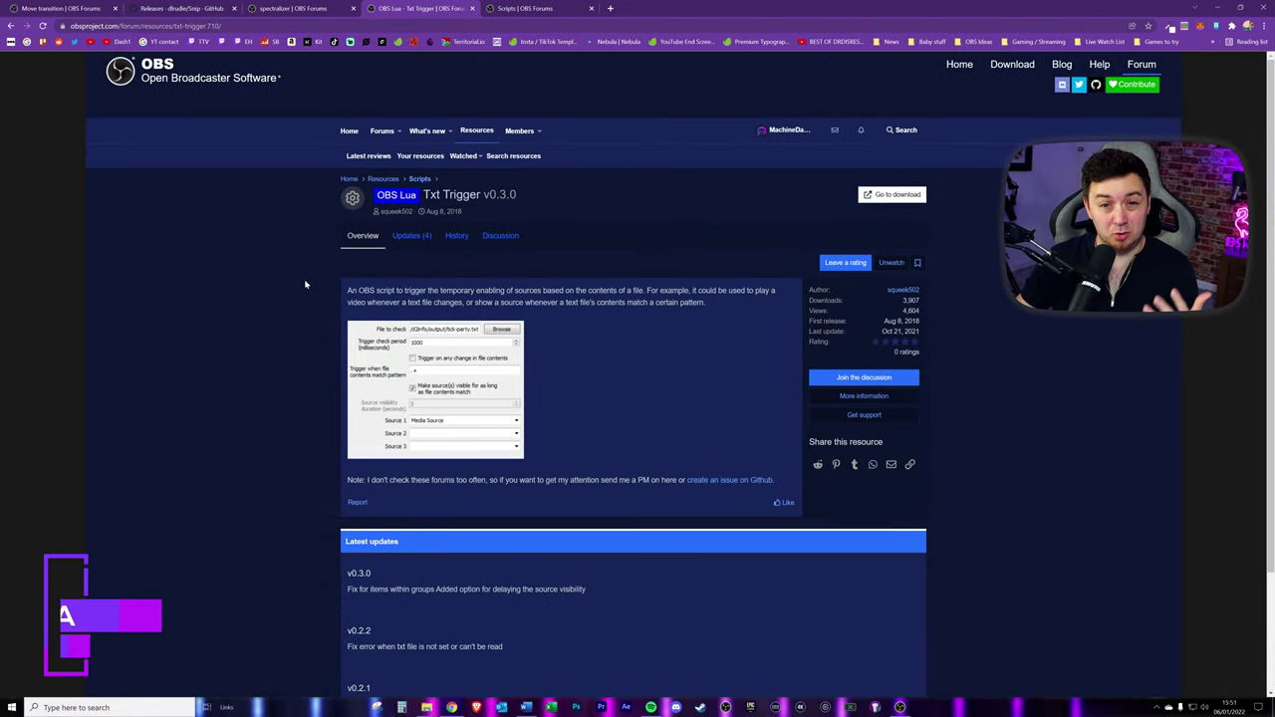
Step: Highlight the Txt Trigger heading, then switch to the Scripts | OBS Forums tab
{"action": "left_click_drag", "start_coordinate": [424, 195], "coordinate": [481, 194]}
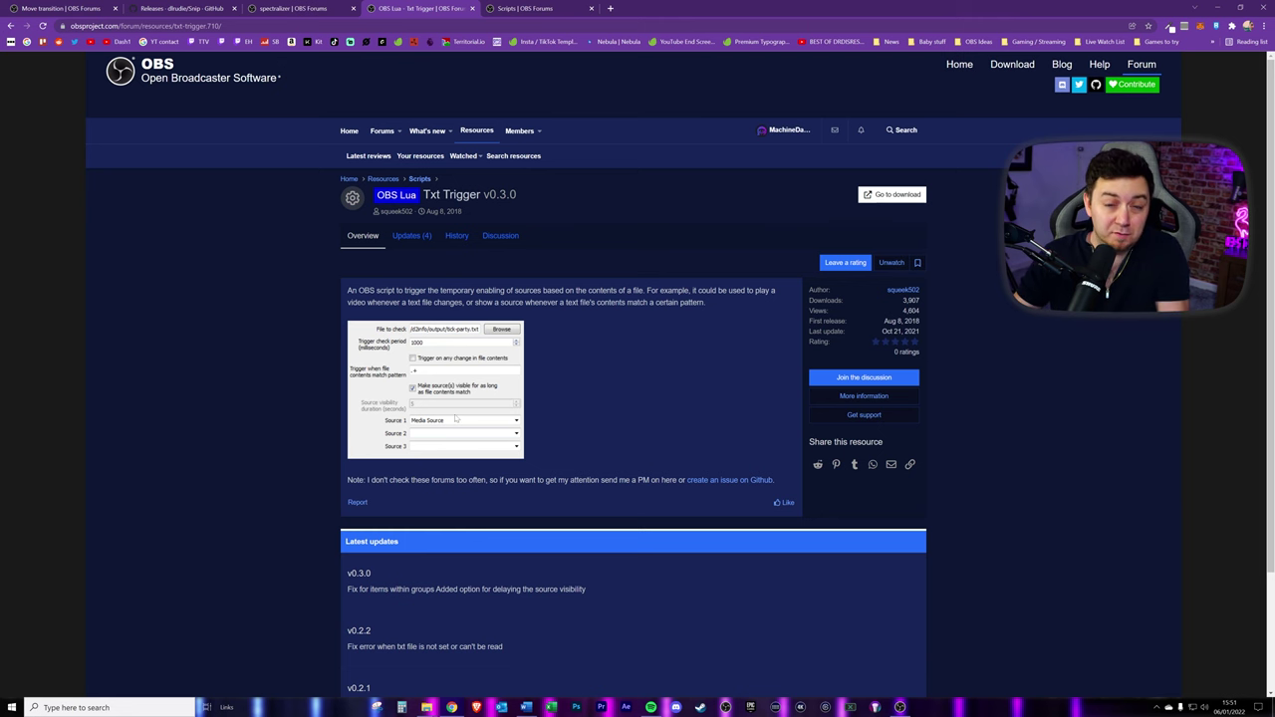
{"action": "key", "text": "ctrl+Tab"}
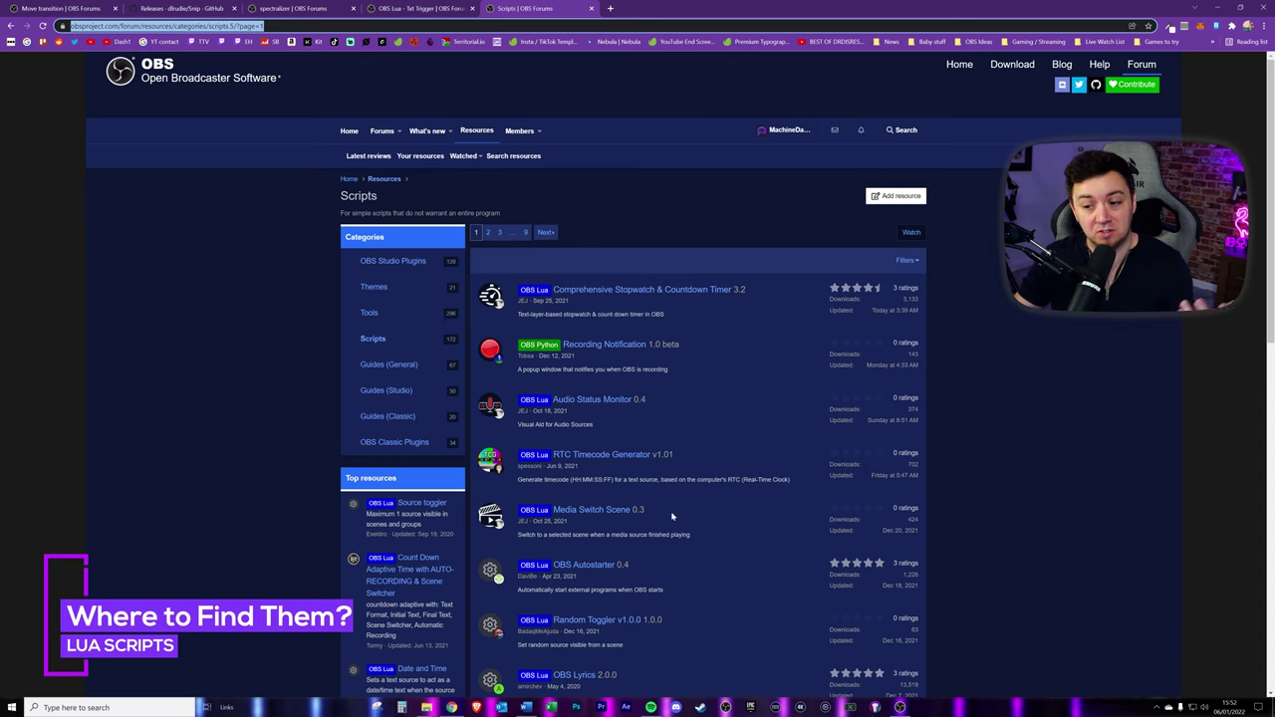
Step: Zoom in the forum page and switch between the Scripts list and Txt Trigger tabs
{"action": "key", "text": "ctrl+plus"}
{"action": "key", "text": "ctrl+plus"}
{"action": "key", "text": "ctrl+plus"}
{"action": "key", "text": "ctrl+plus"}
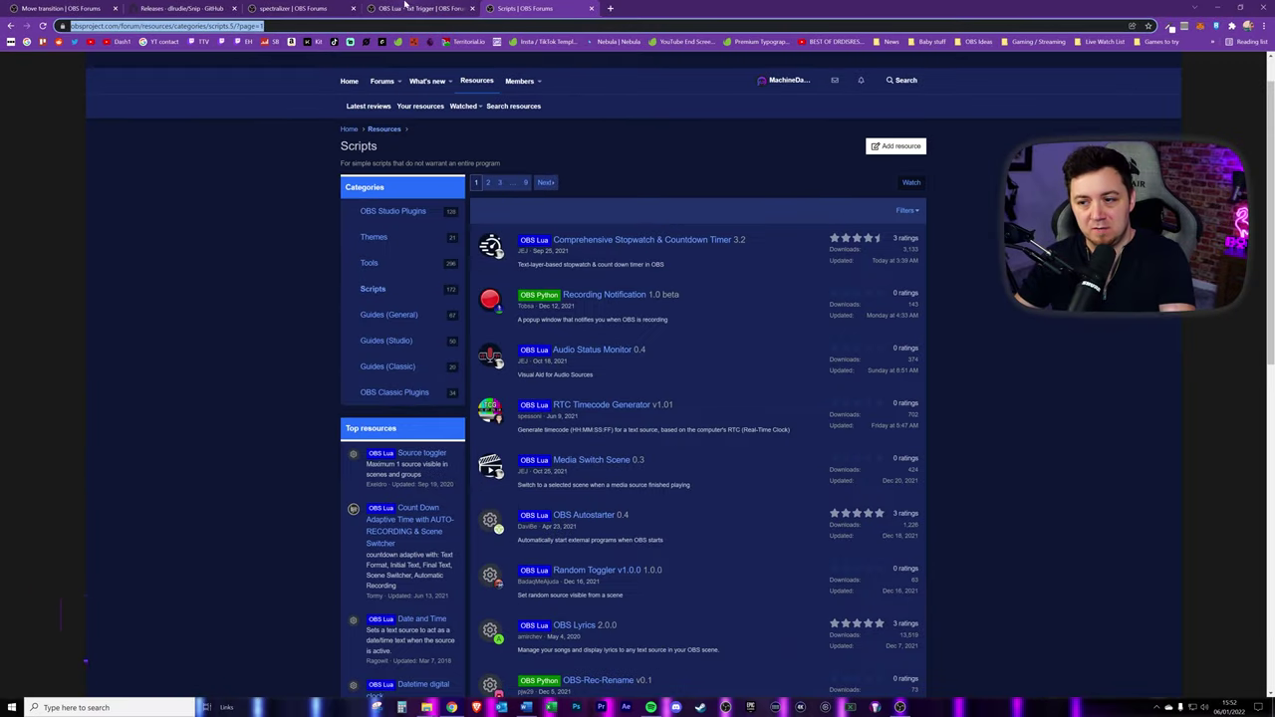
{"action": "left_click", "coordinate": [815, 14]}
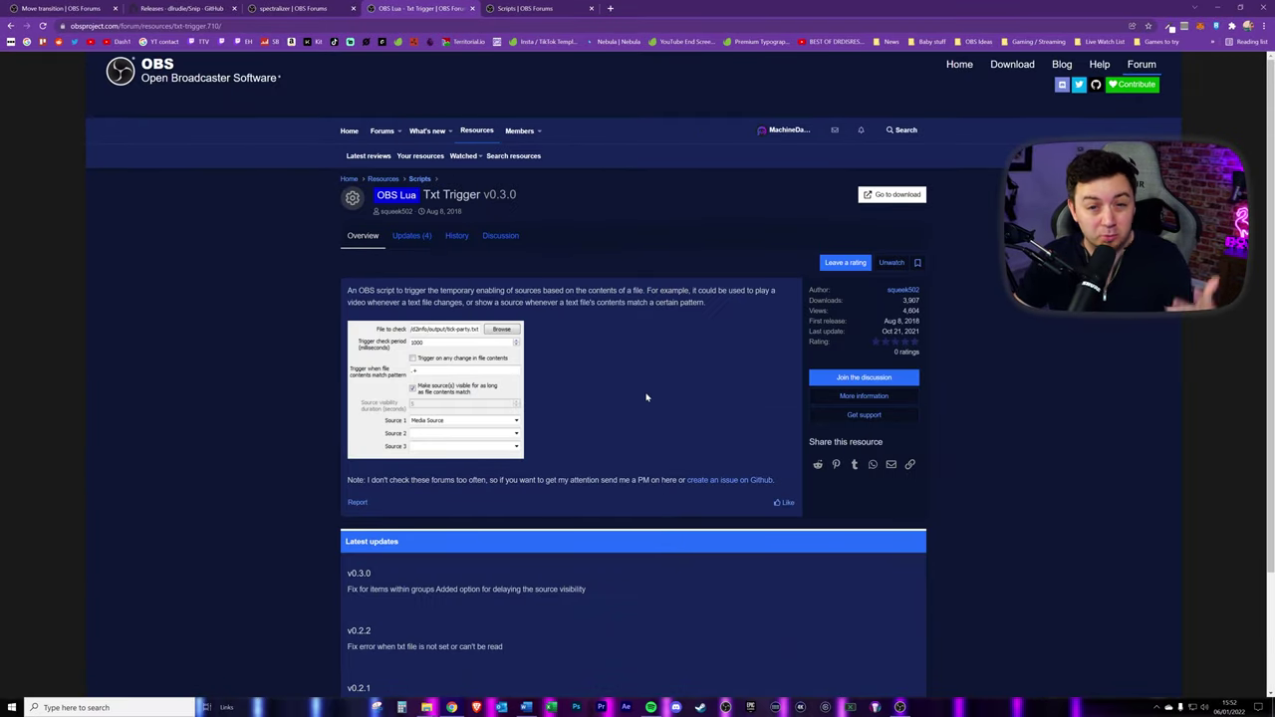
{"action": "left_click", "coordinate": [519, 8]}
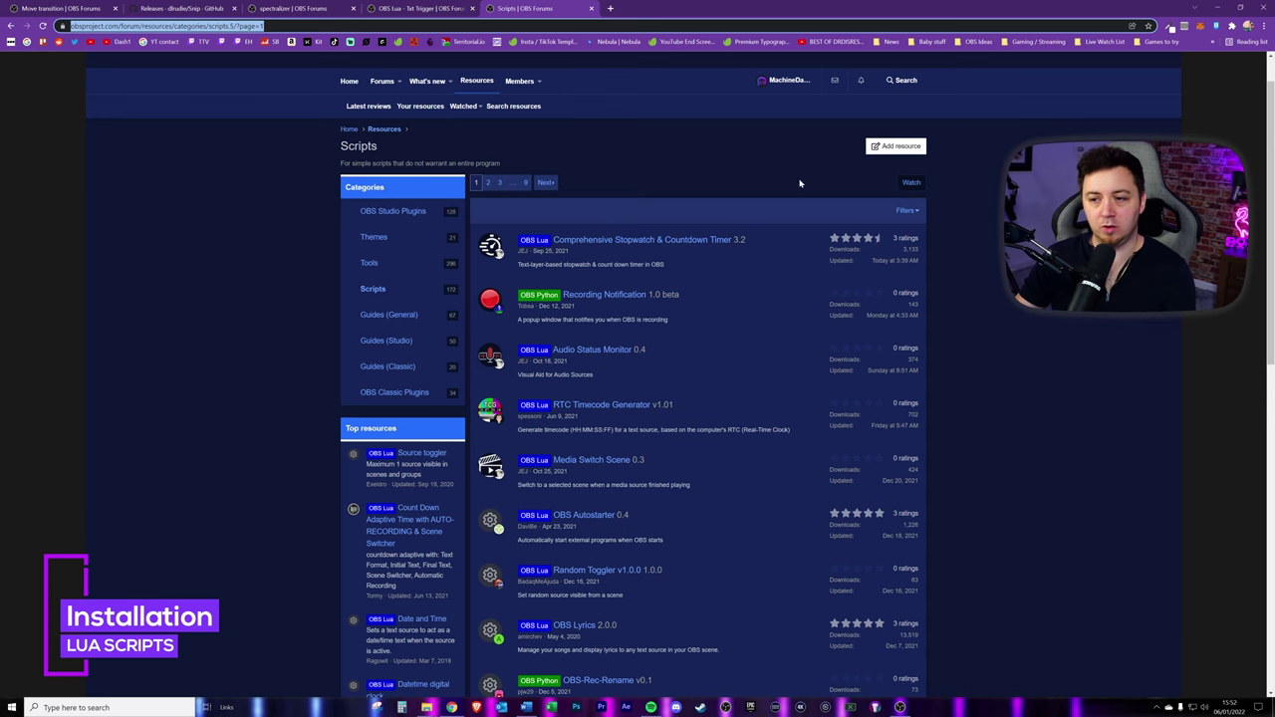
{"action": "left_click", "coordinate": [444, 6]}
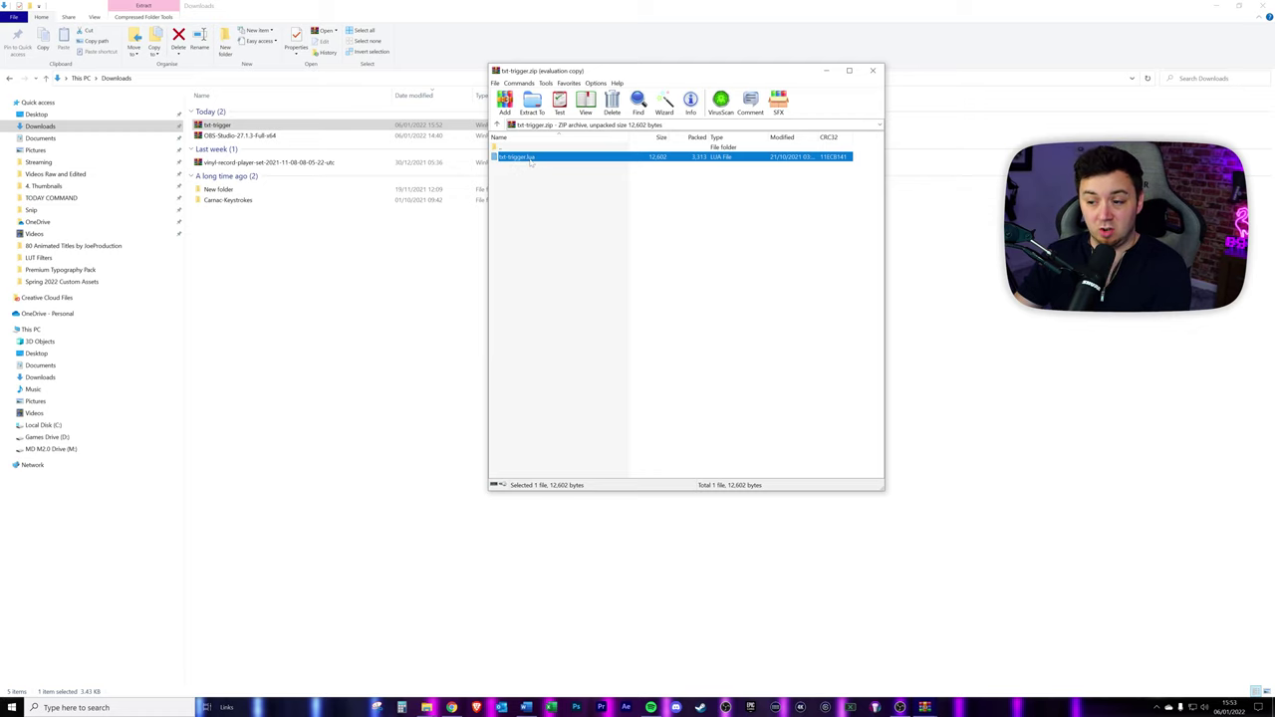
Step: Drag txt-trigger.lua from WinRAR into Downloads, then delete the txt-trigger zip archive
{"action": "left_click_drag", "start_coordinate": [267, 291], "coordinate": [271, 293]}
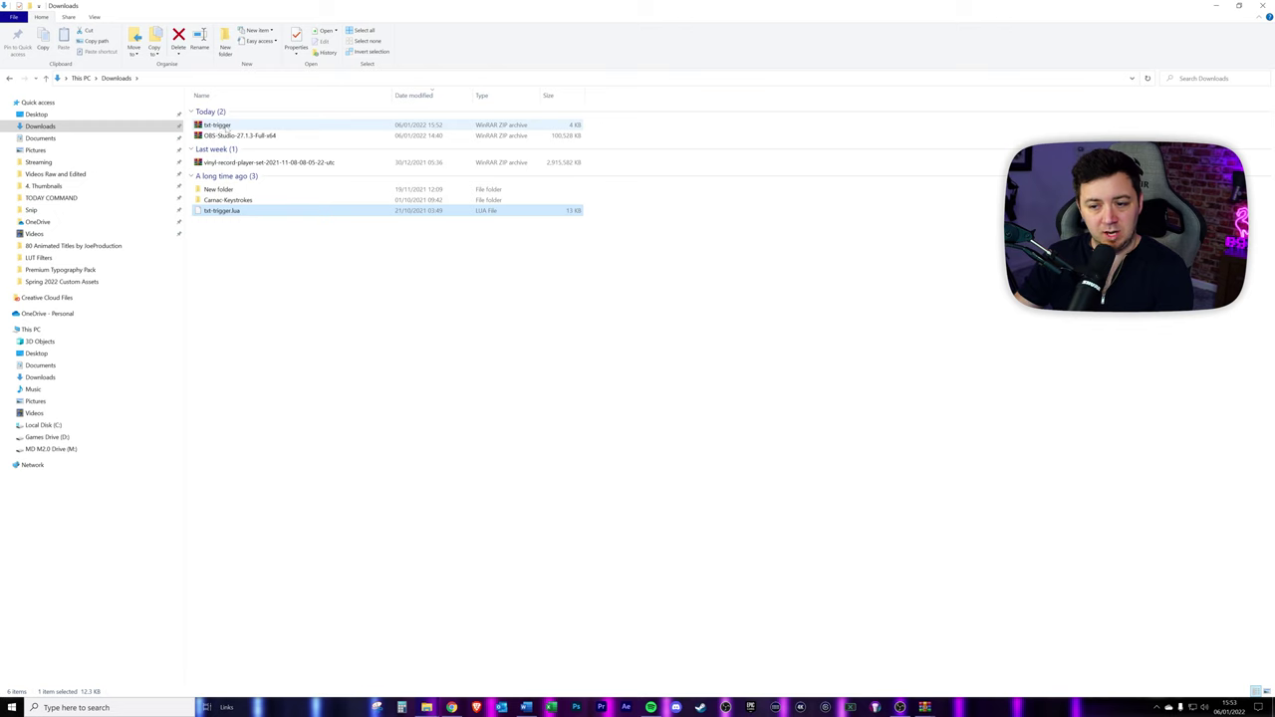
{"action": "left_click", "coordinate": [230, 126]}
{"action": "key", "text": "Delete"}
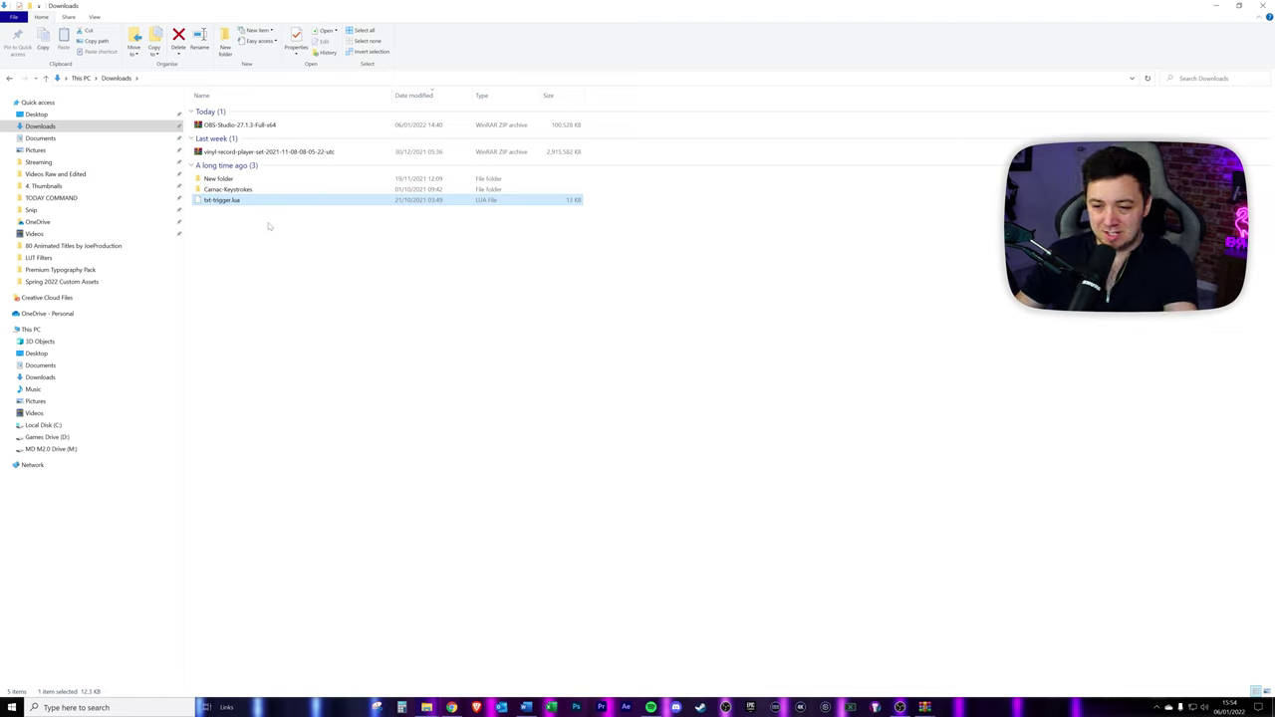
{"action": "left_click_drag", "start_coordinate": [233, 295], "coordinate": [234, 226]}
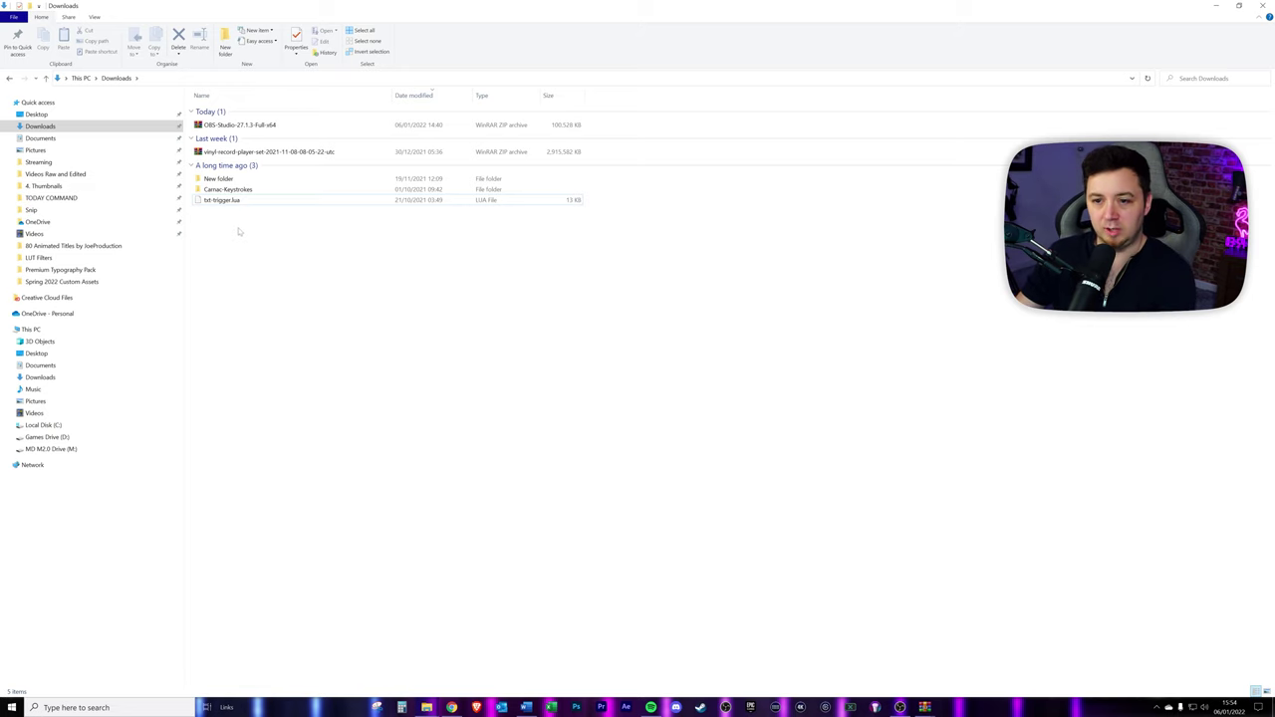
Step: Cut txt-trigger.lua from Downloads so it can be moved
{"action": "right_click", "coordinate": [245, 199]}
{"action": "right_click", "coordinate": [285, 201]}
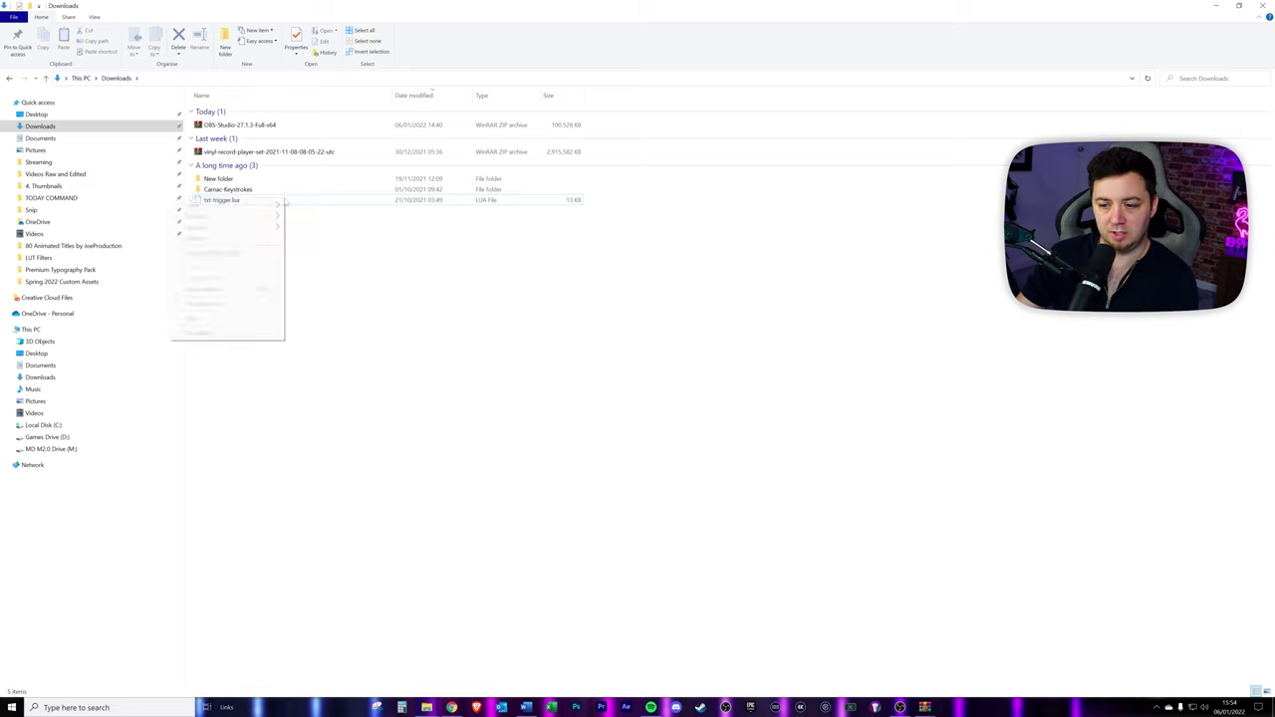
{"action": "right_click", "coordinate": [290, 201]}
{"action": "left_click", "coordinate": [206, 351]}
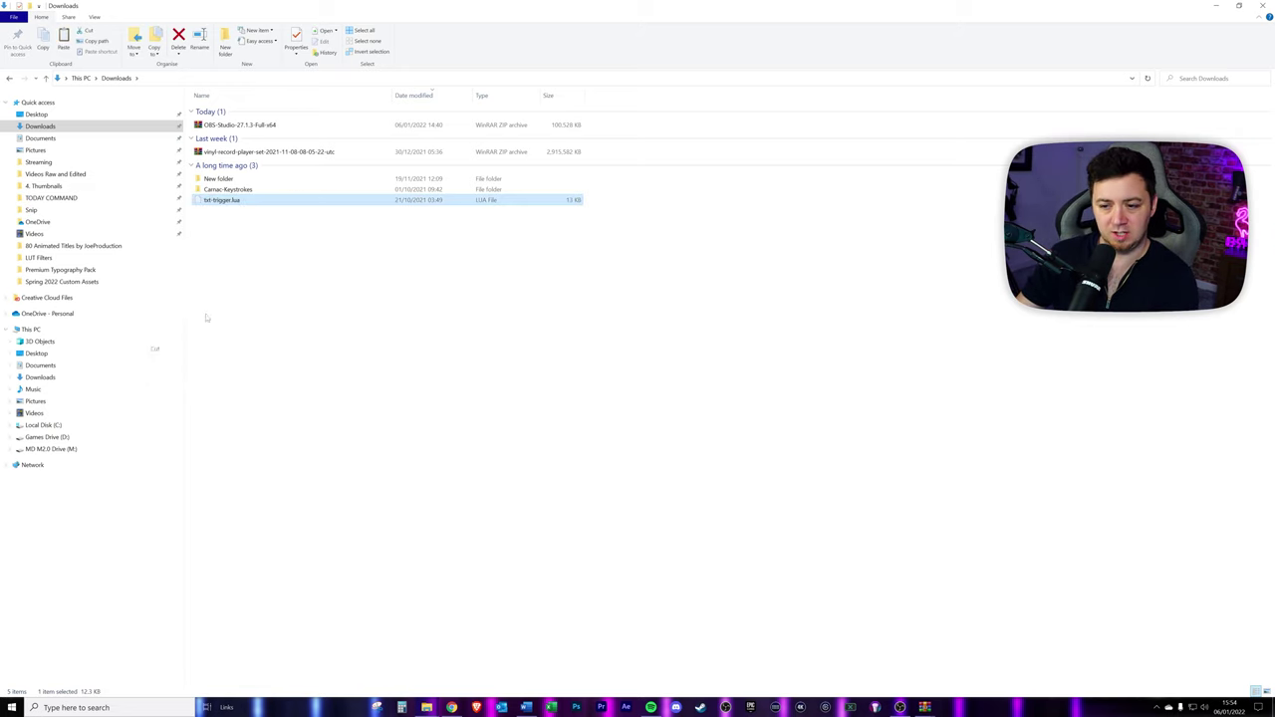
Step: Navigate to C:\Program Files\obs-studio\data\obs-plugins\frontend-tools\scripts
{"action": "left_click", "coordinate": [43, 424]}
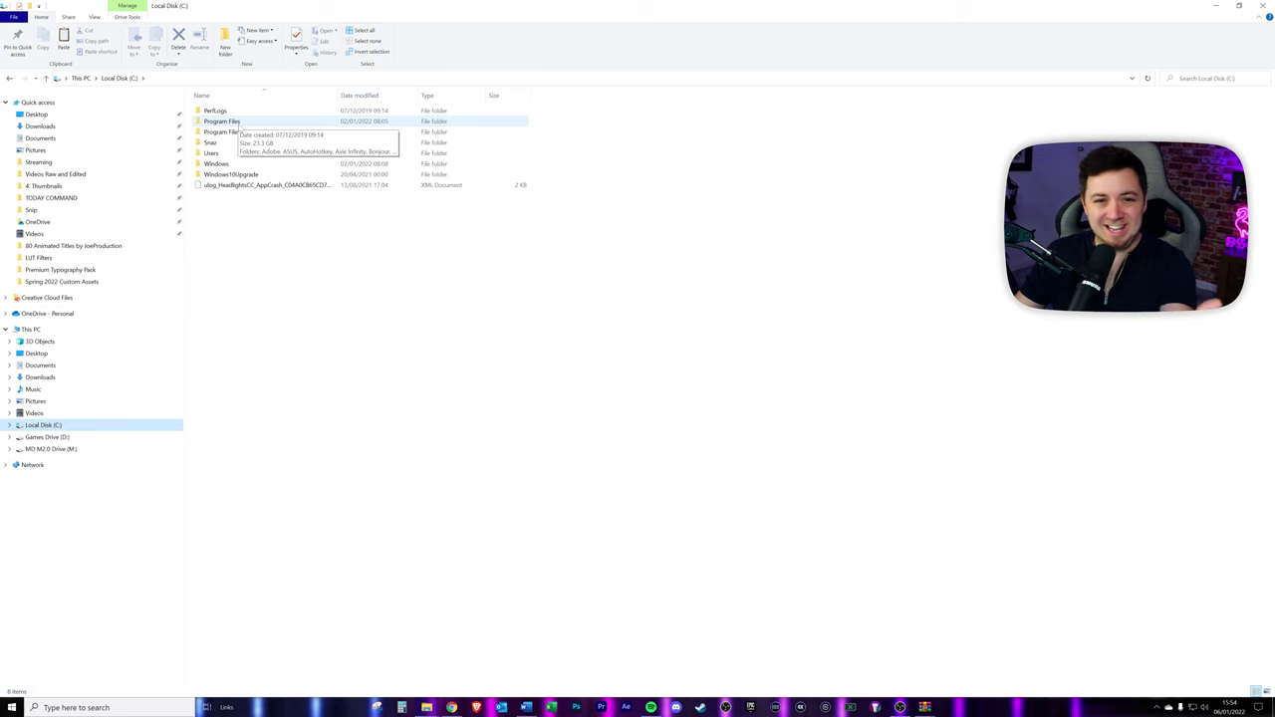
{"action": "double_click", "coordinate": [221, 122]}
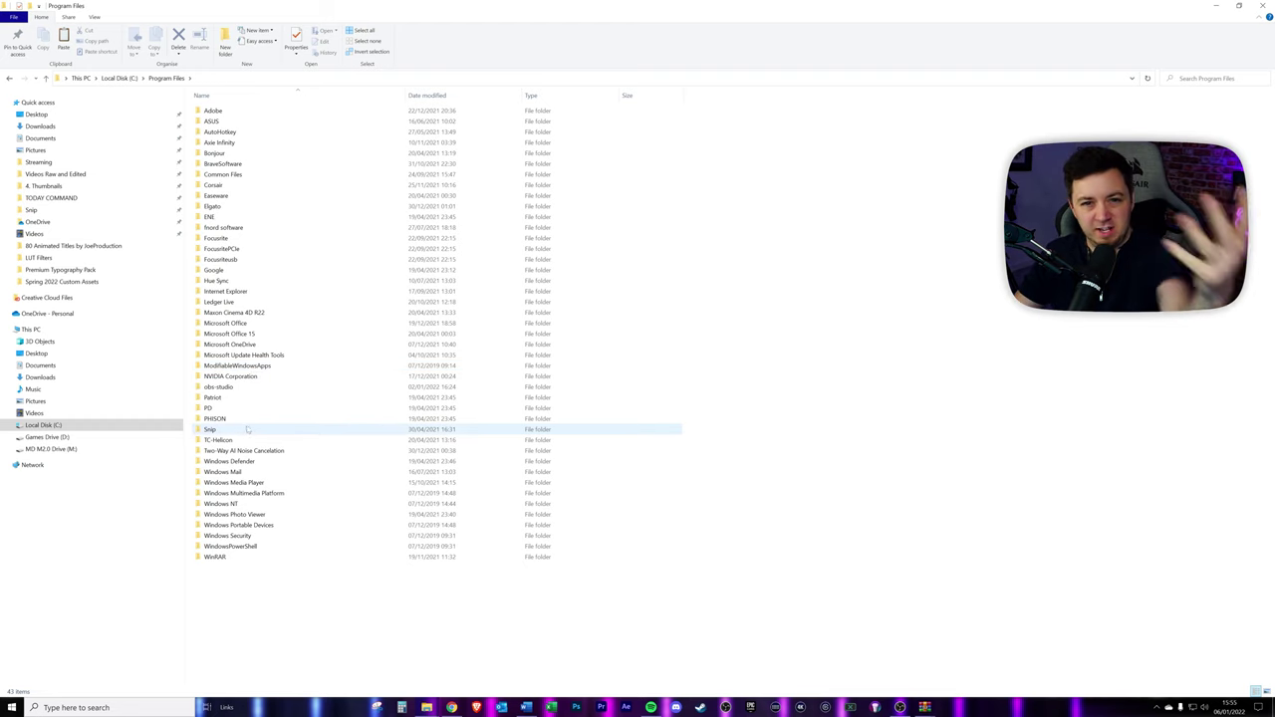
{"action": "double_click", "coordinate": [214, 391]}
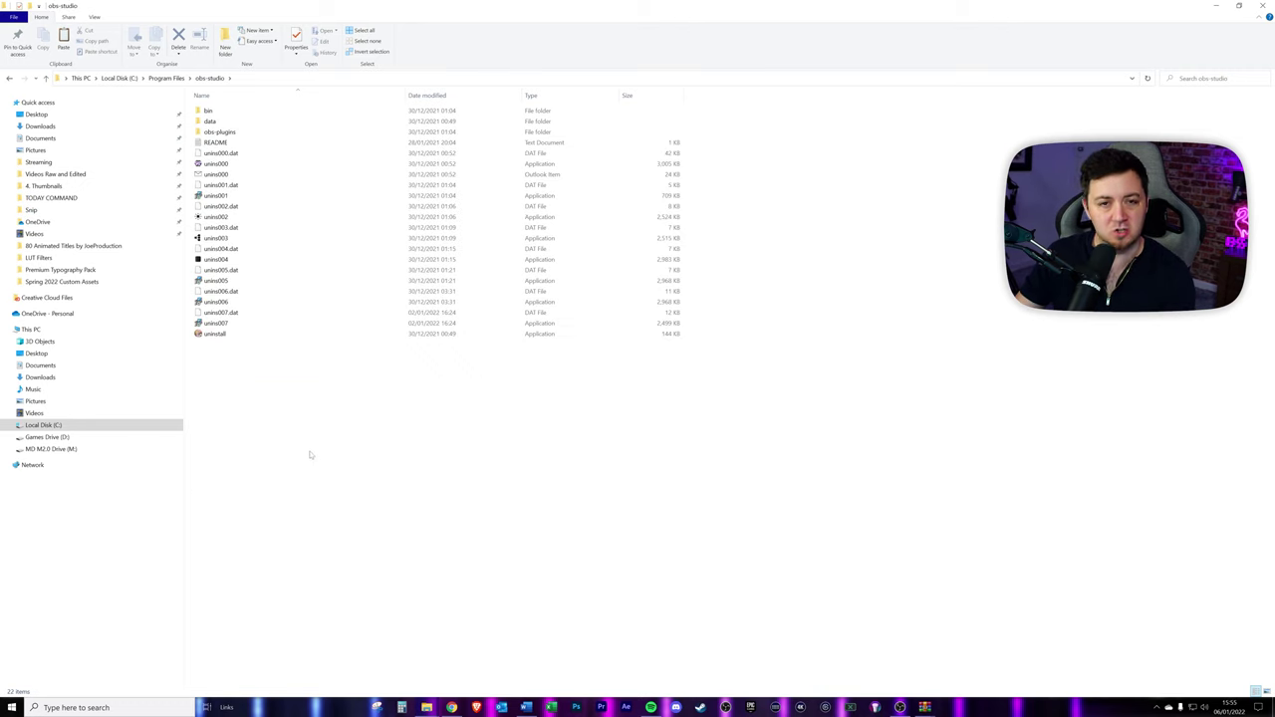
{"action": "left_click", "coordinate": [223, 122]}
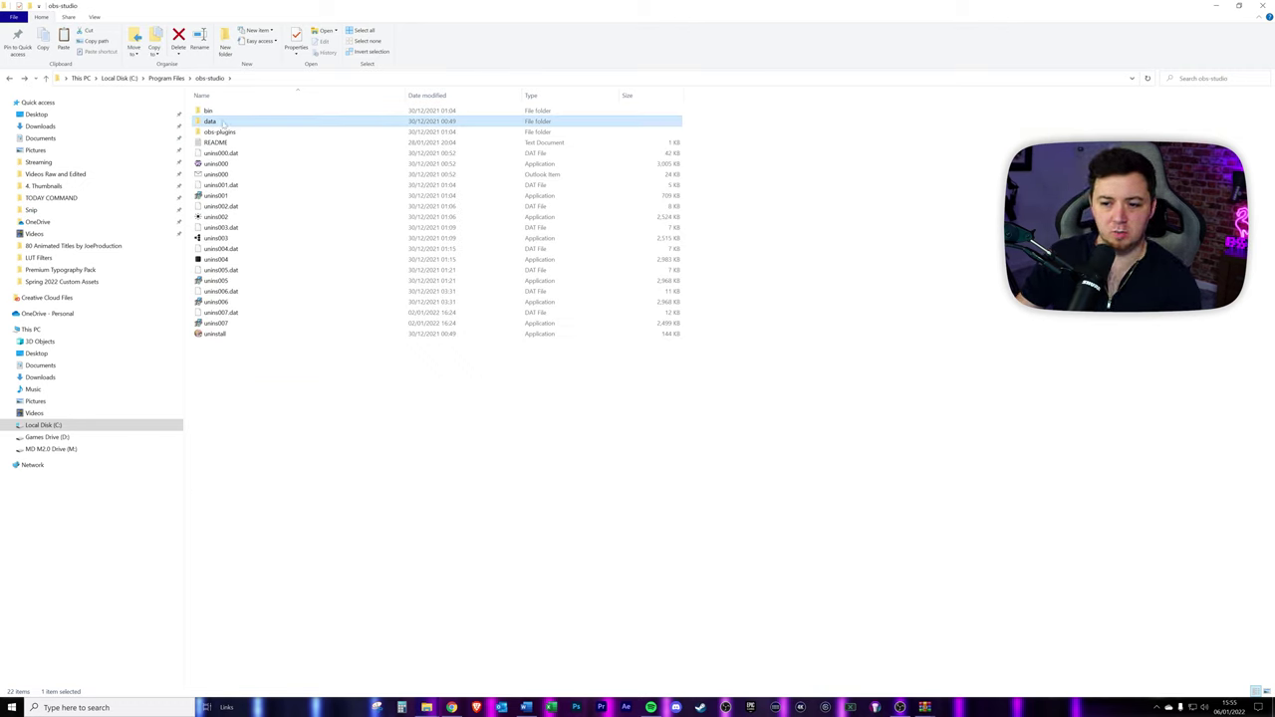
{"action": "double_click", "coordinate": [223, 121]}
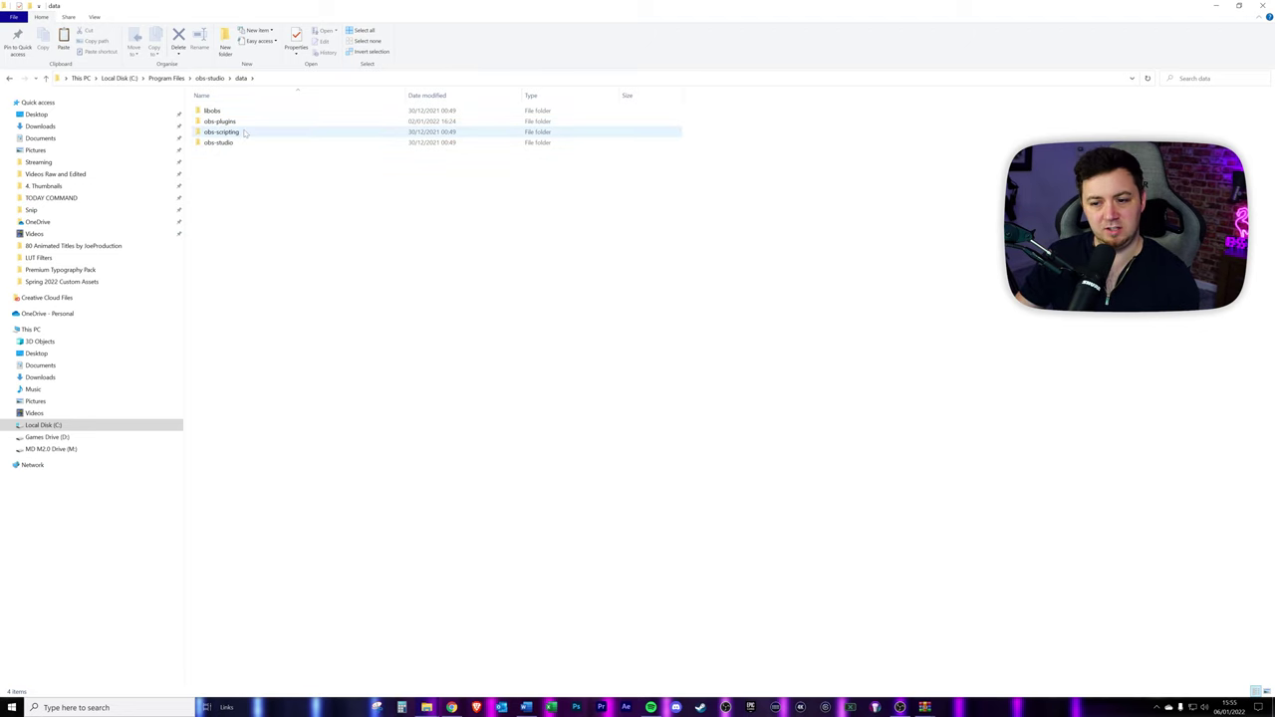
{"action": "left_click", "coordinate": [244, 132]}
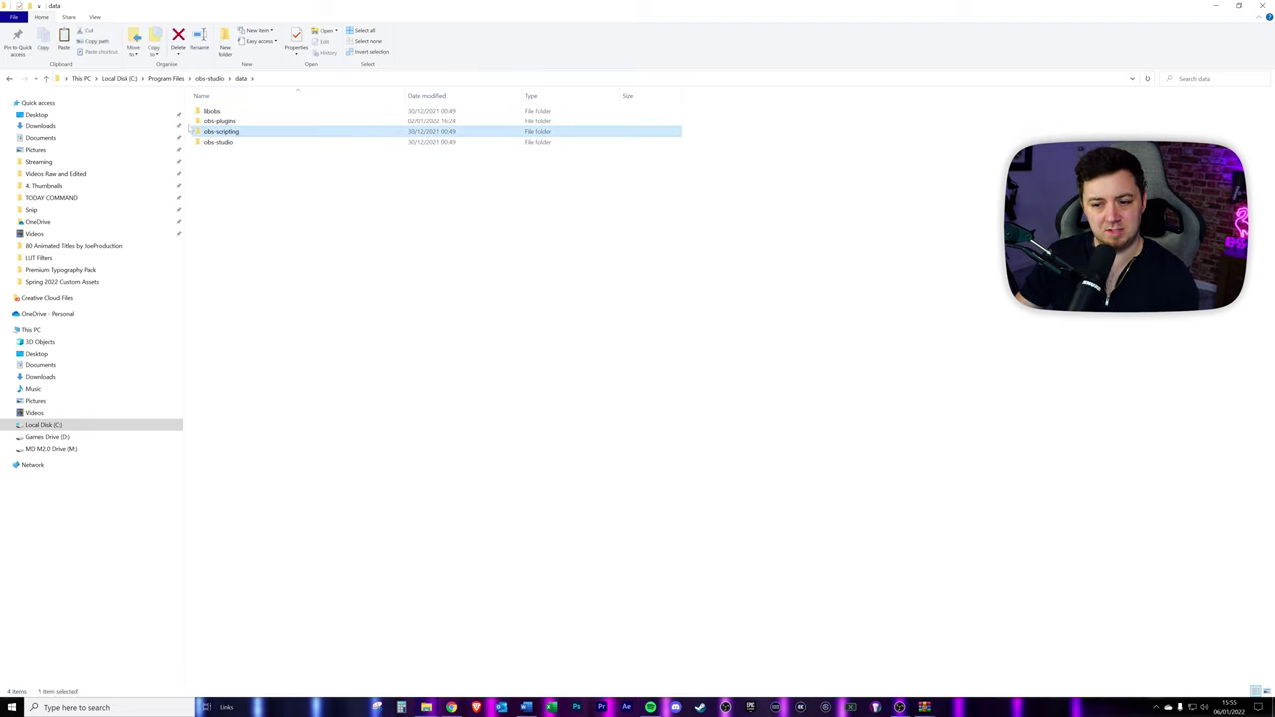
{"action": "double_click", "coordinate": [244, 122]}
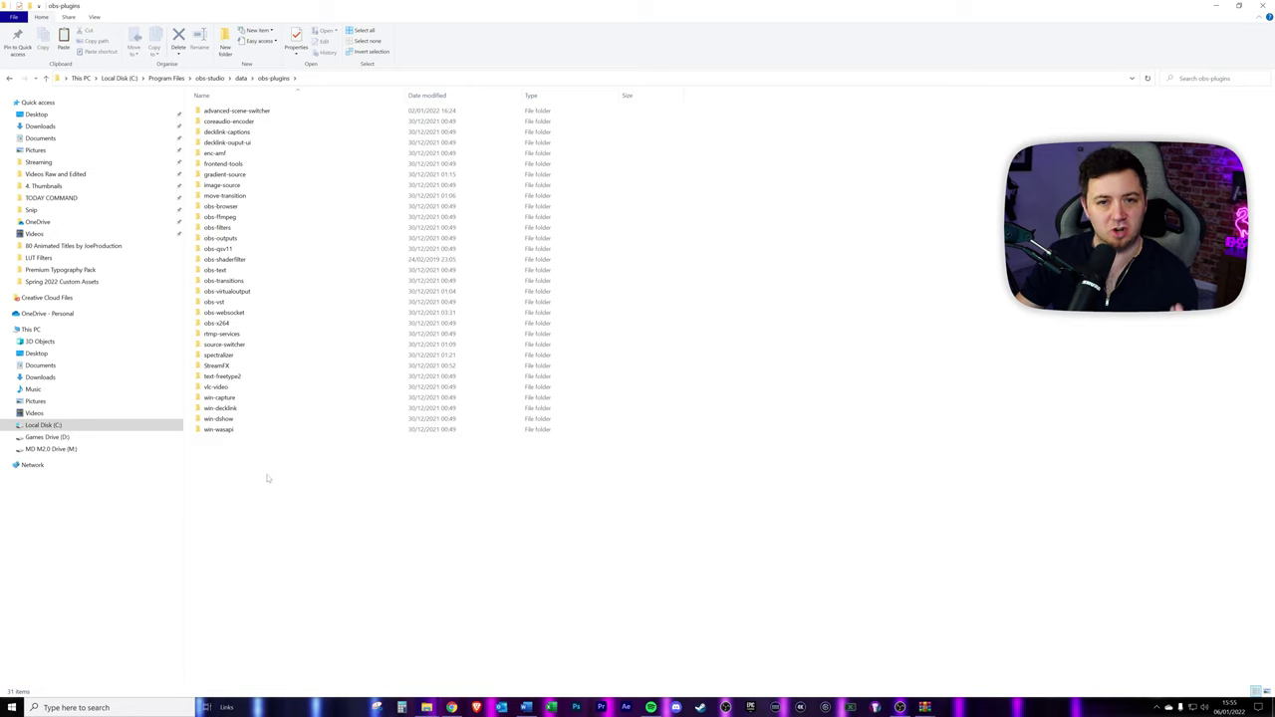
{"action": "double_click", "coordinate": [251, 167]}
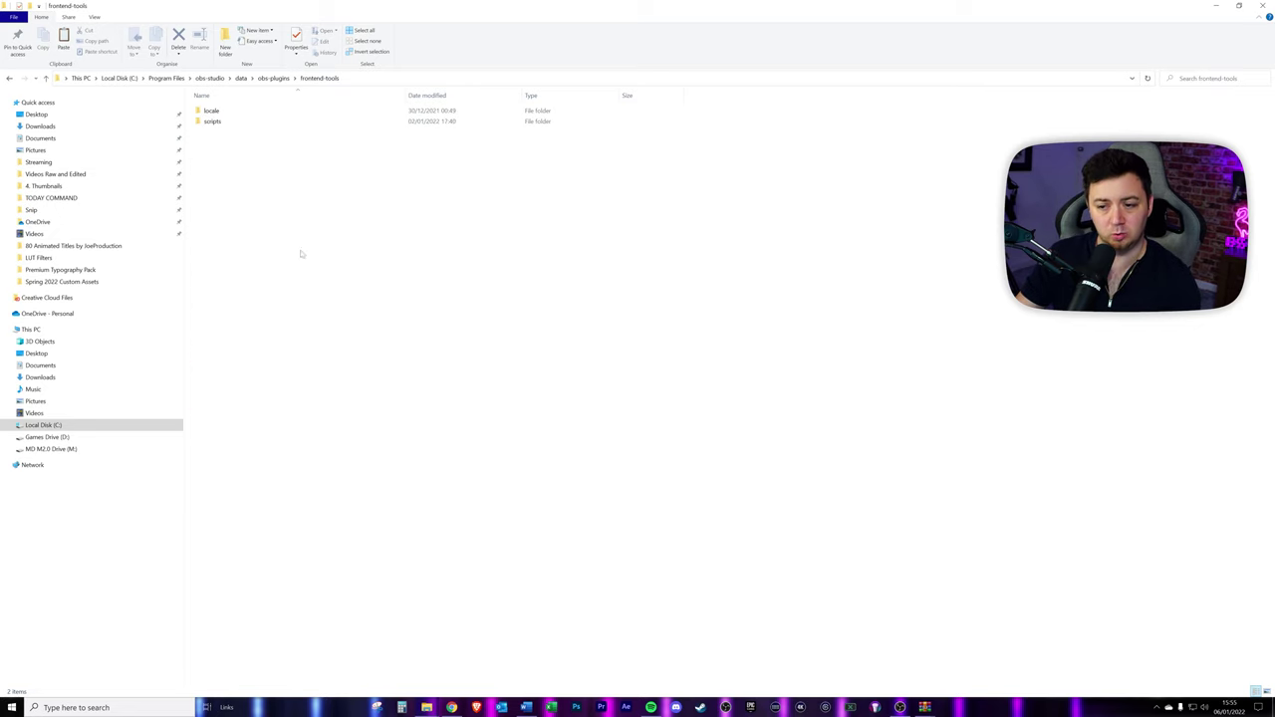
{"action": "double_click", "coordinate": [219, 123]}
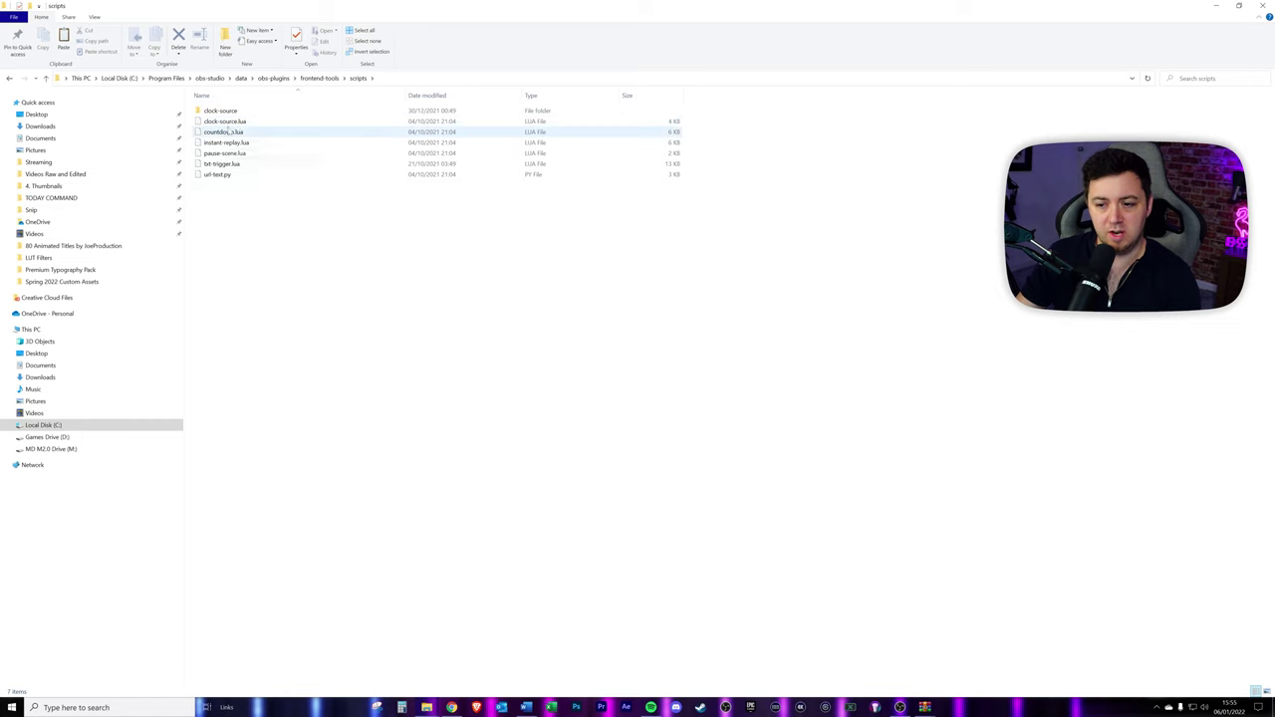
Step: Check the scripts folder, confirming txt-trigger.lua sits beside clock-source.lua
{"action": "left_click", "coordinate": [234, 121]}
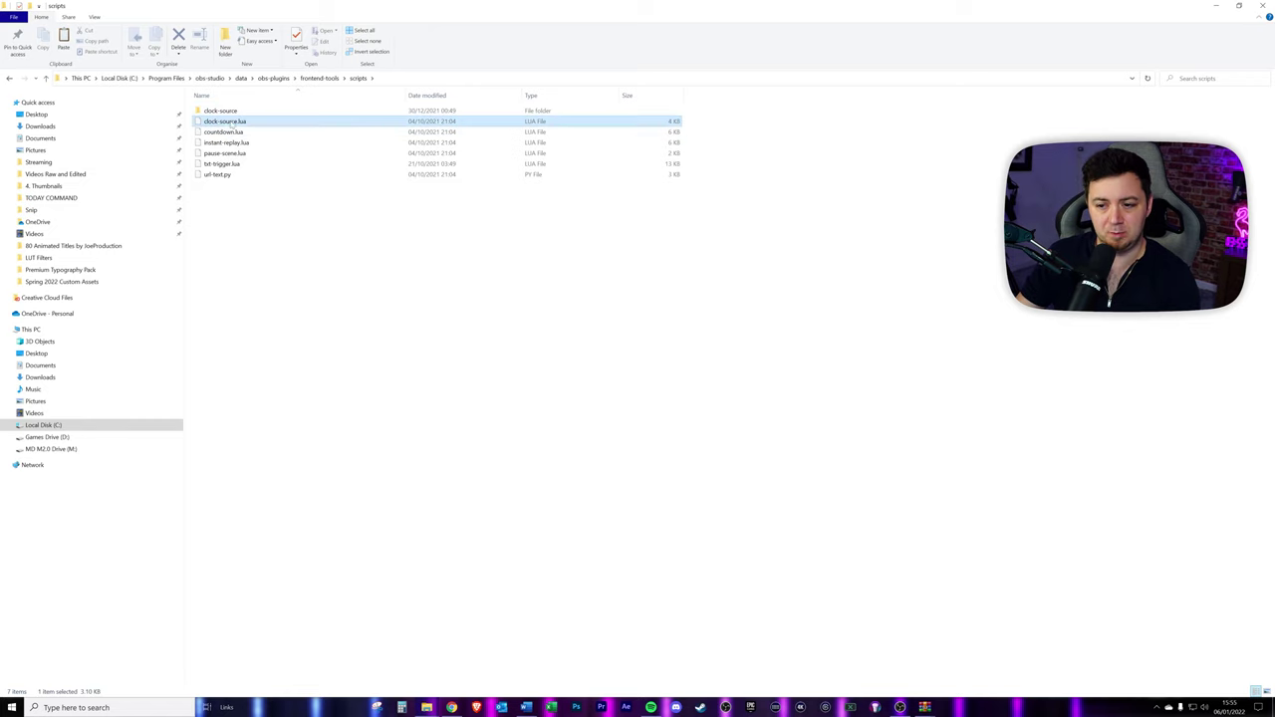
{"action": "double_click", "coordinate": [228, 113]}
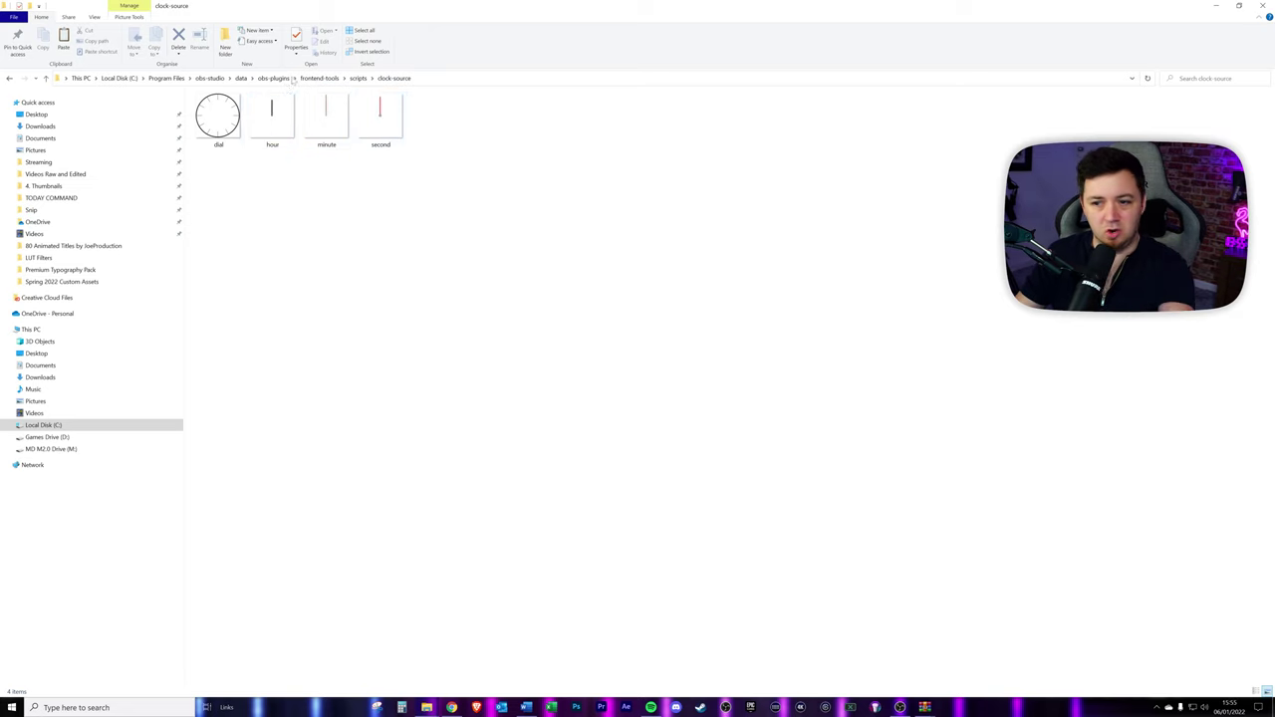
{"action": "left_click", "coordinate": [357, 79]}
{"action": "left_click", "coordinate": [253, 167]}
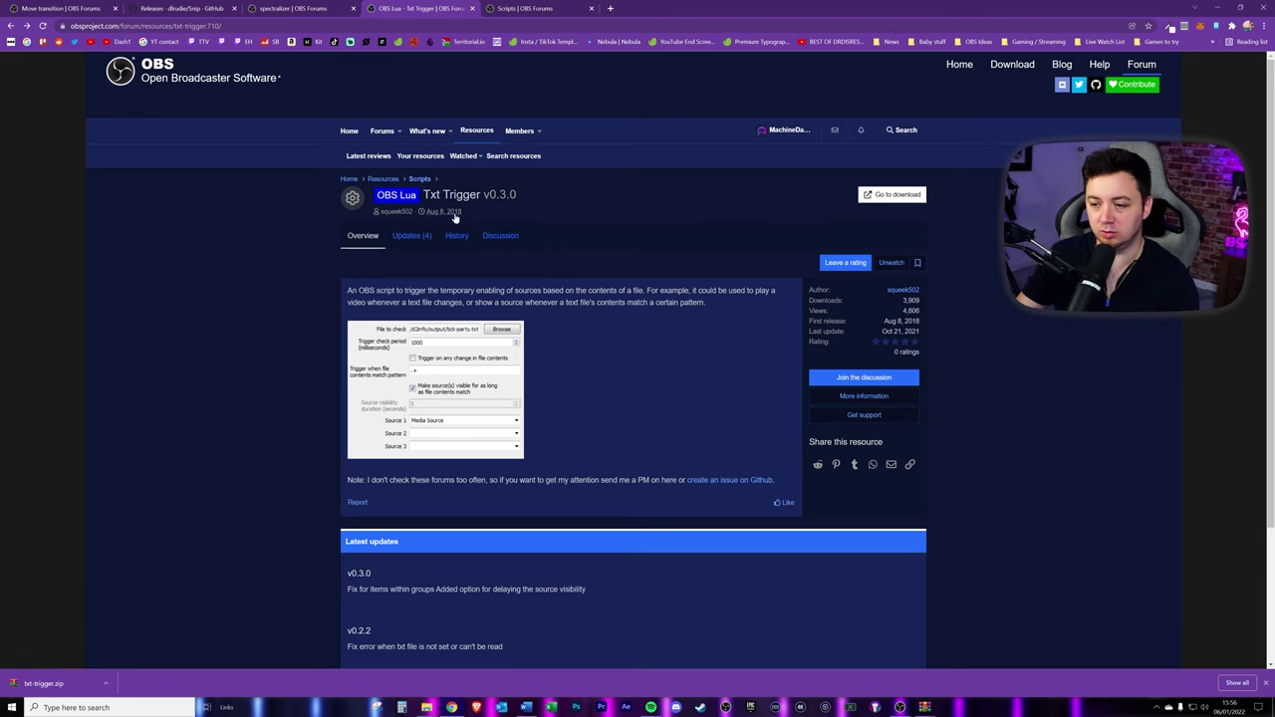
{"action": "key", "text": "alt+Tab"}
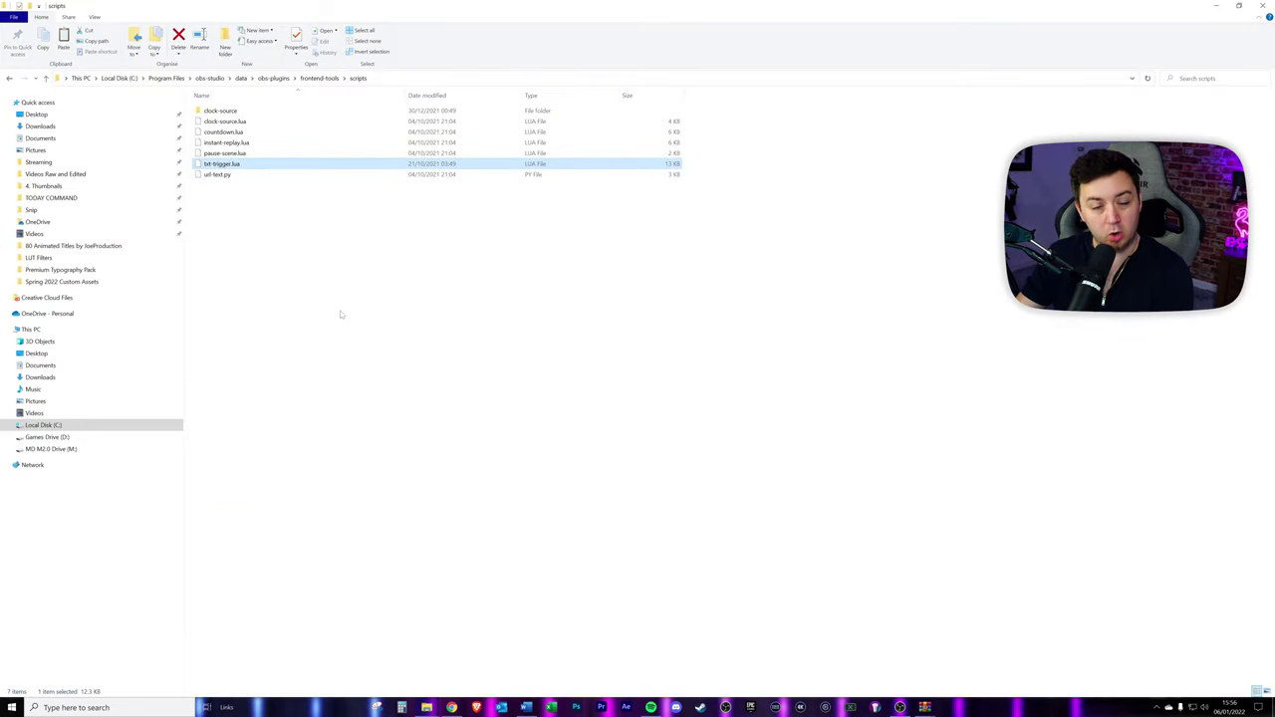
{"action": "left_click", "coordinate": [341, 317]}
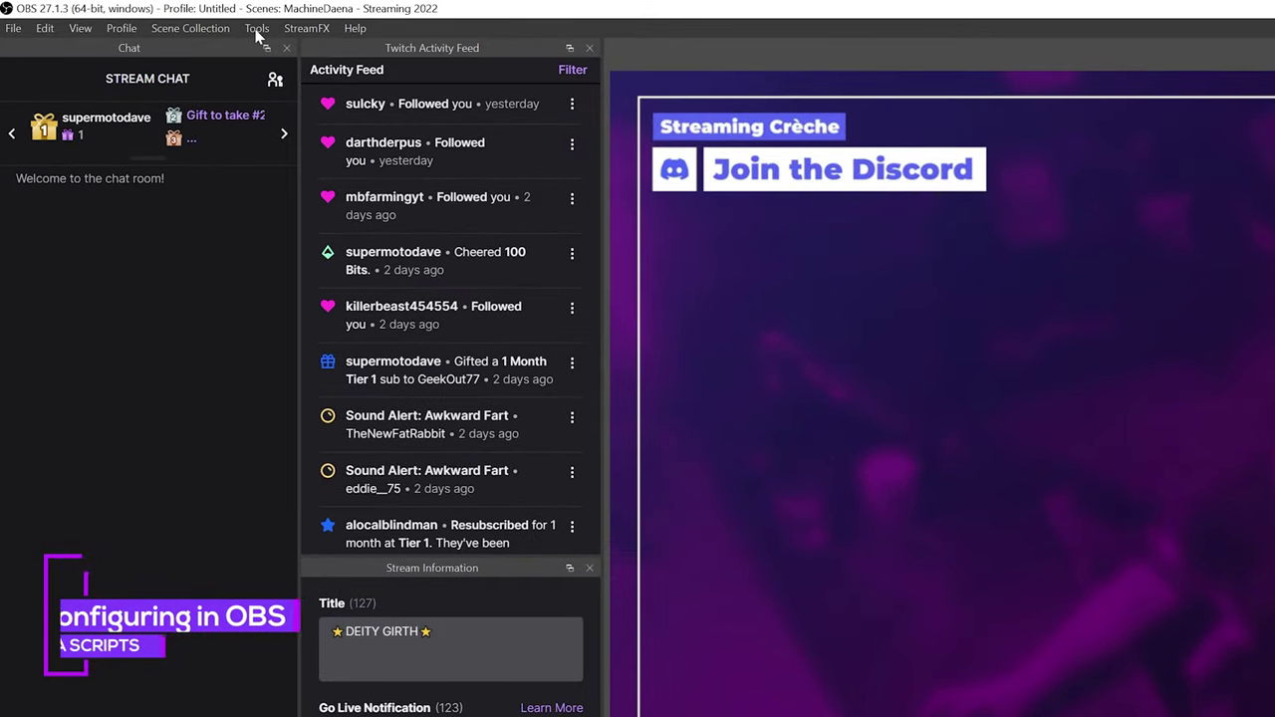
Step: Open Tools > Scripts and select txt-trigger.lua to show its p.txt, 15-second settings
{"action": "left_click", "coordinate": [189, 21]}
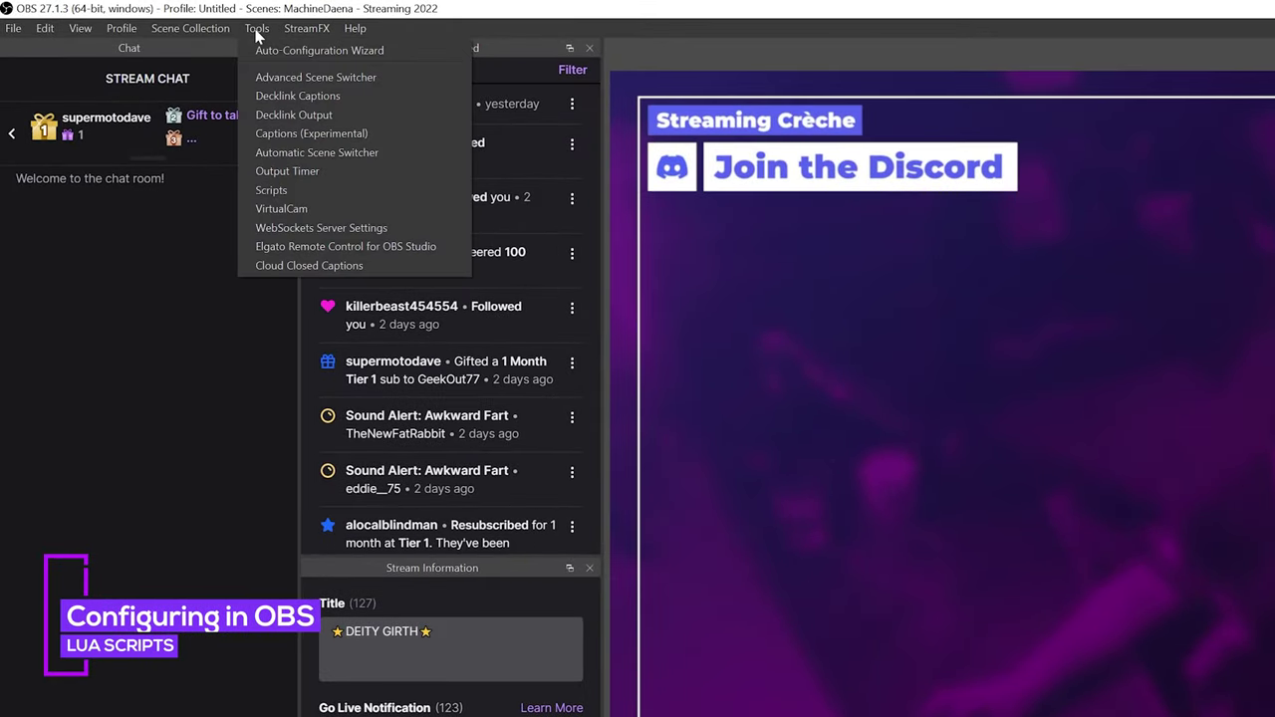
{"action": "left_click", "coordinate": [310, 192]}
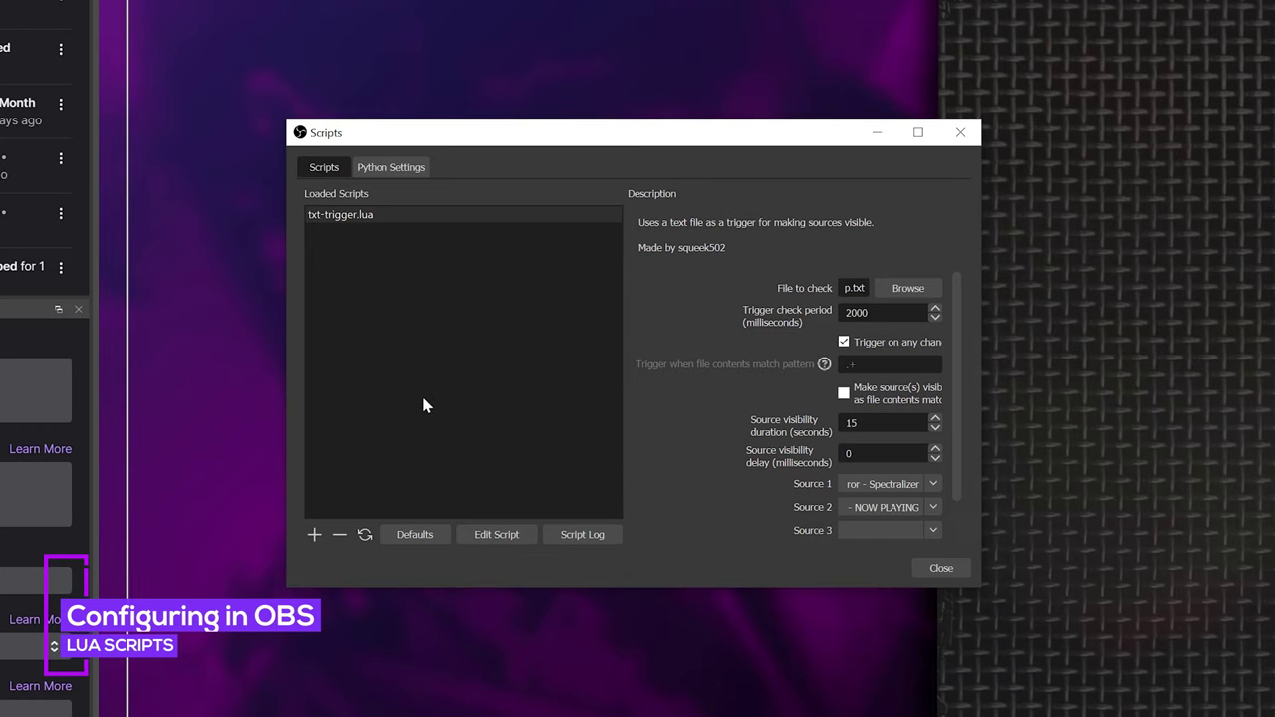
{"action": "left_click", "coordinate": [324, 215]}
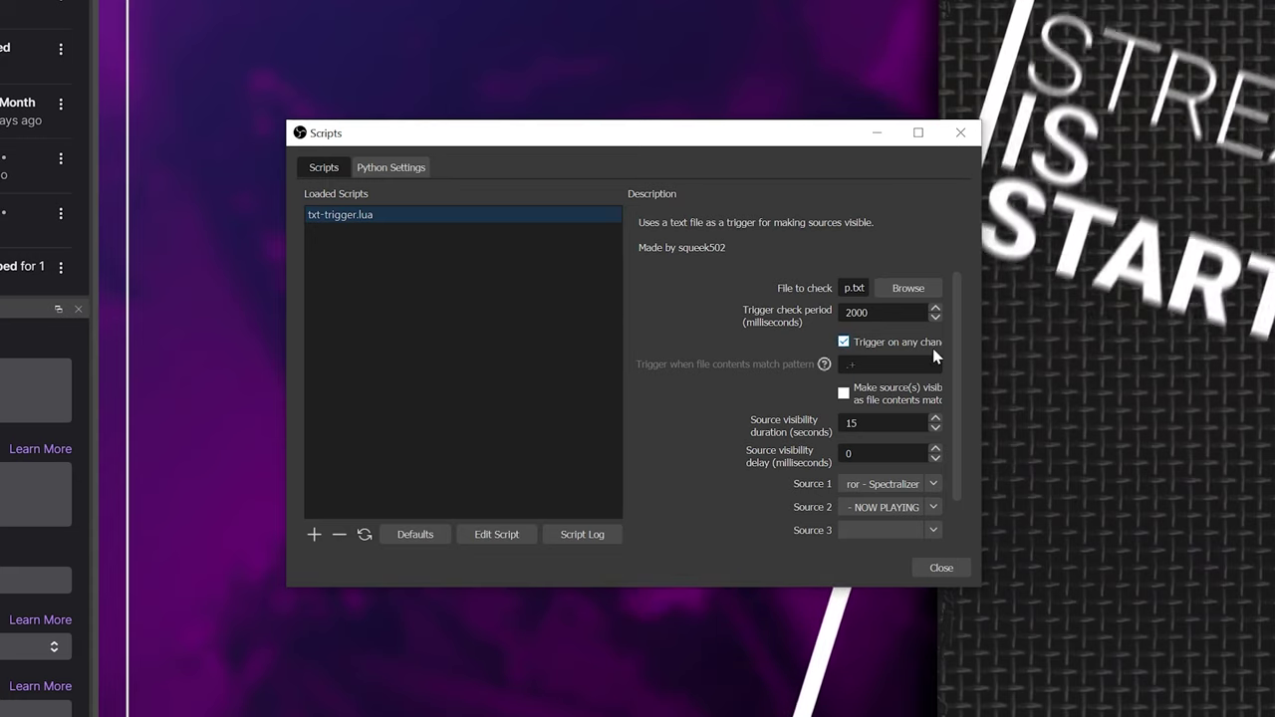
Step: Widen the Scripts dialog and move it up and left so all settings fit
{"action": "left_click_drag", "start_coordinate": [980, 367], "coordinate": [1274, 367]}
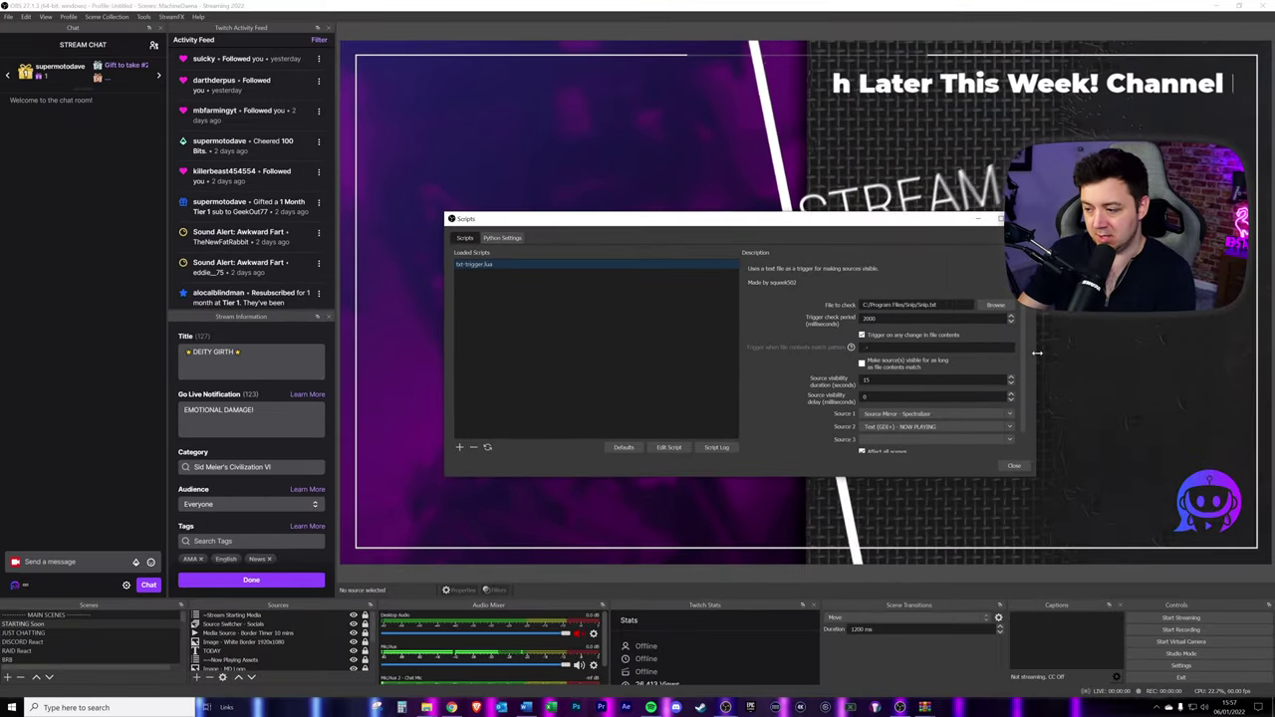
{"action": "left_click_drag", "start_coordinate": [1031, 137], "coordinate": [739, 107]}
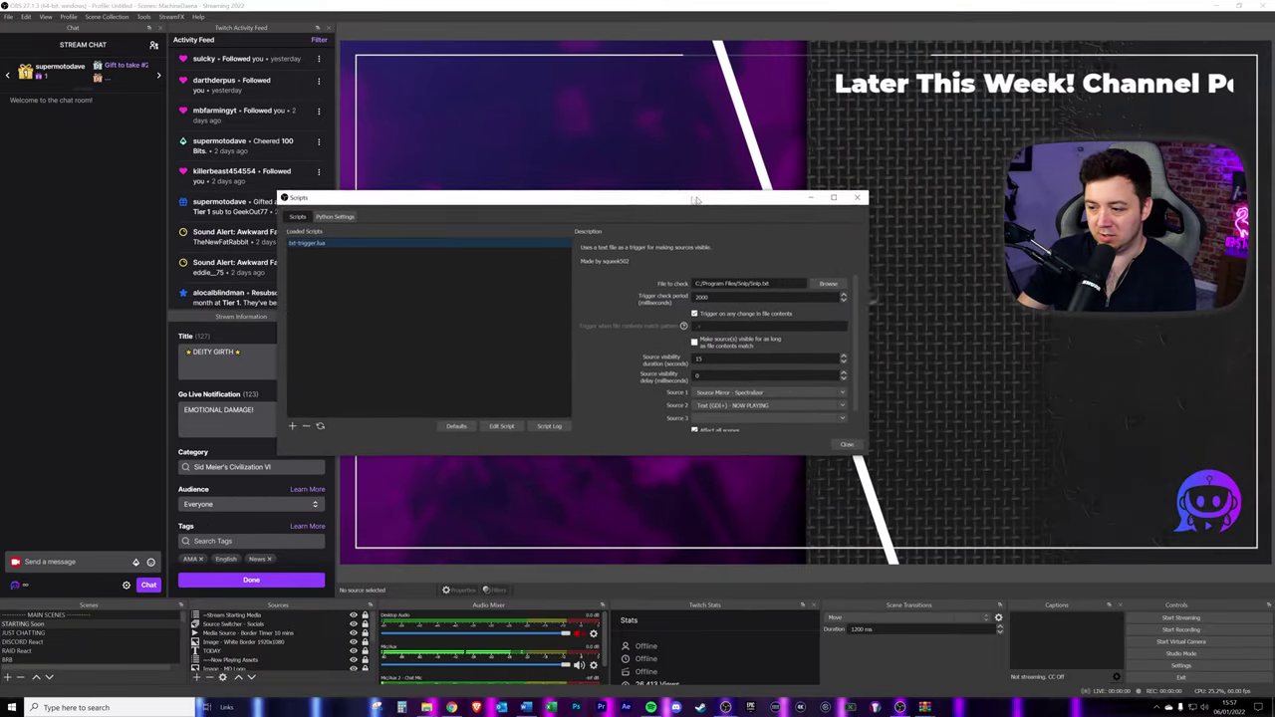
{"action": "left_click_drag", "start_coordinate": [694, 199], "coordinate": [666, 200]}
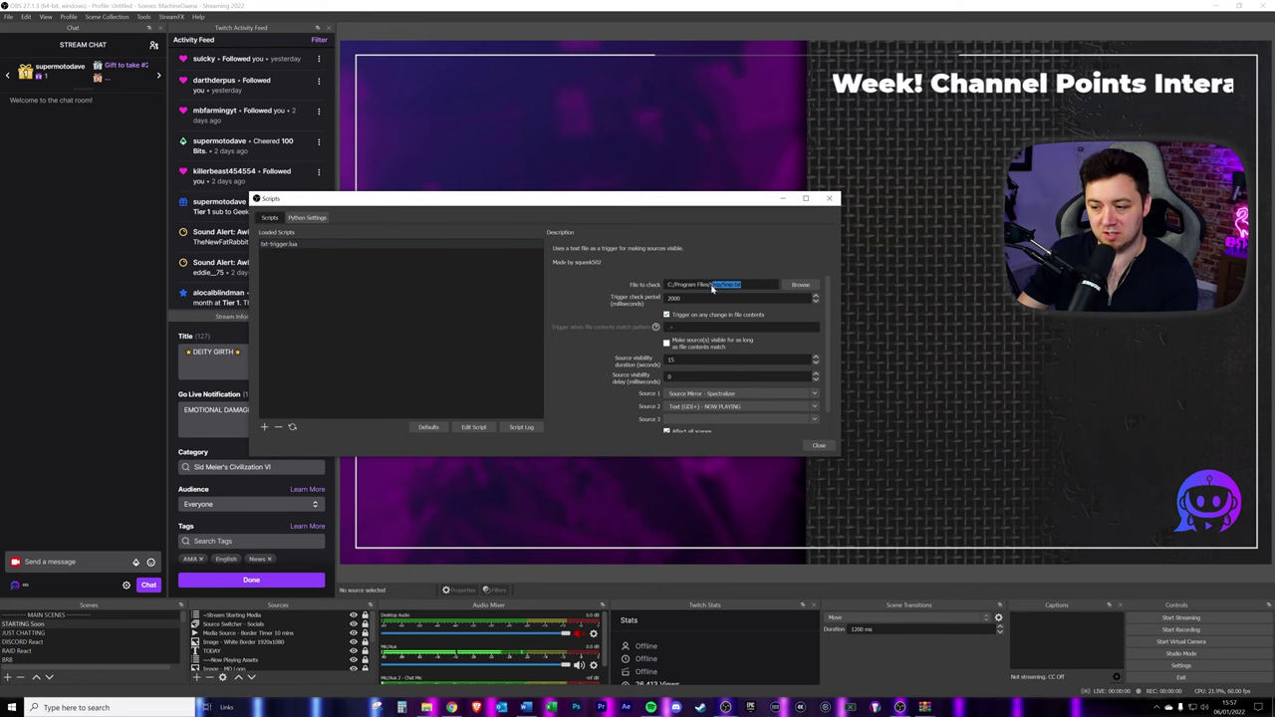
Step: Select the File to check path text and highlight the word Snip
{"action": "left_click_drag", "start_coordinate": [712, 288], "coordinate": [667, 286]}
{"action": "left_click", "coordinate": [745, 287]}
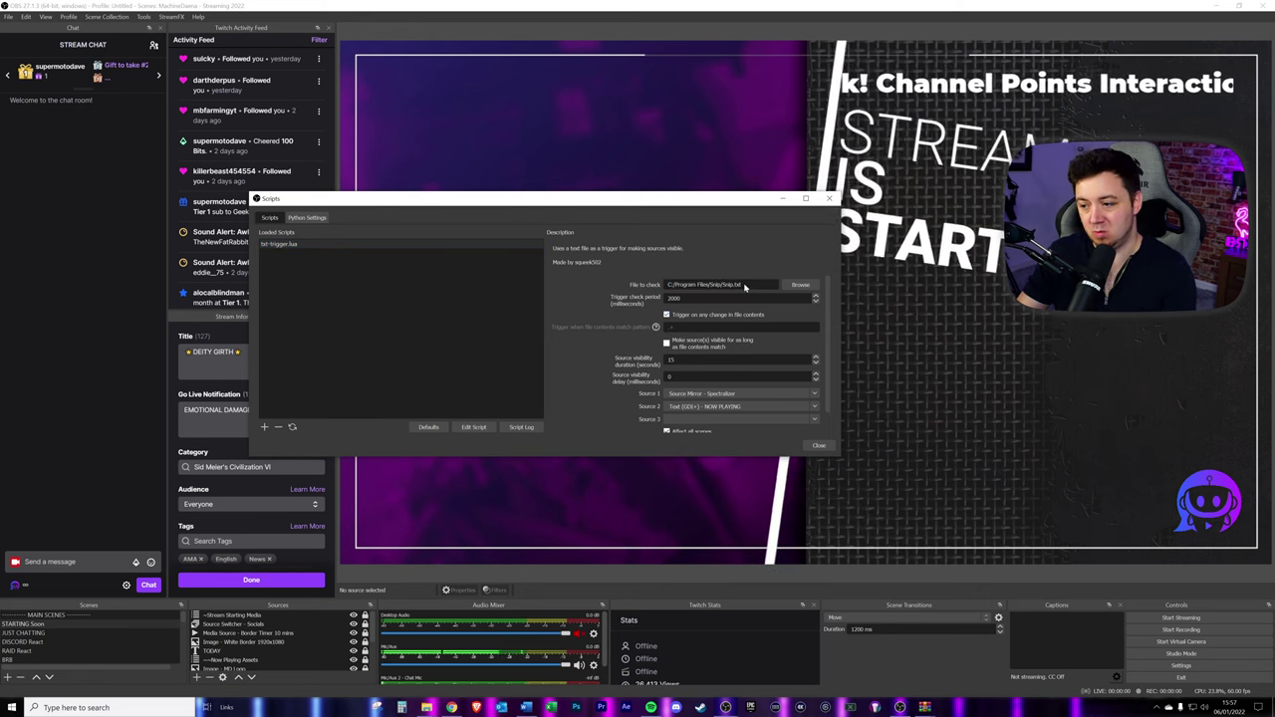
{"action": "double_click", "coordinate": [733, 287]}
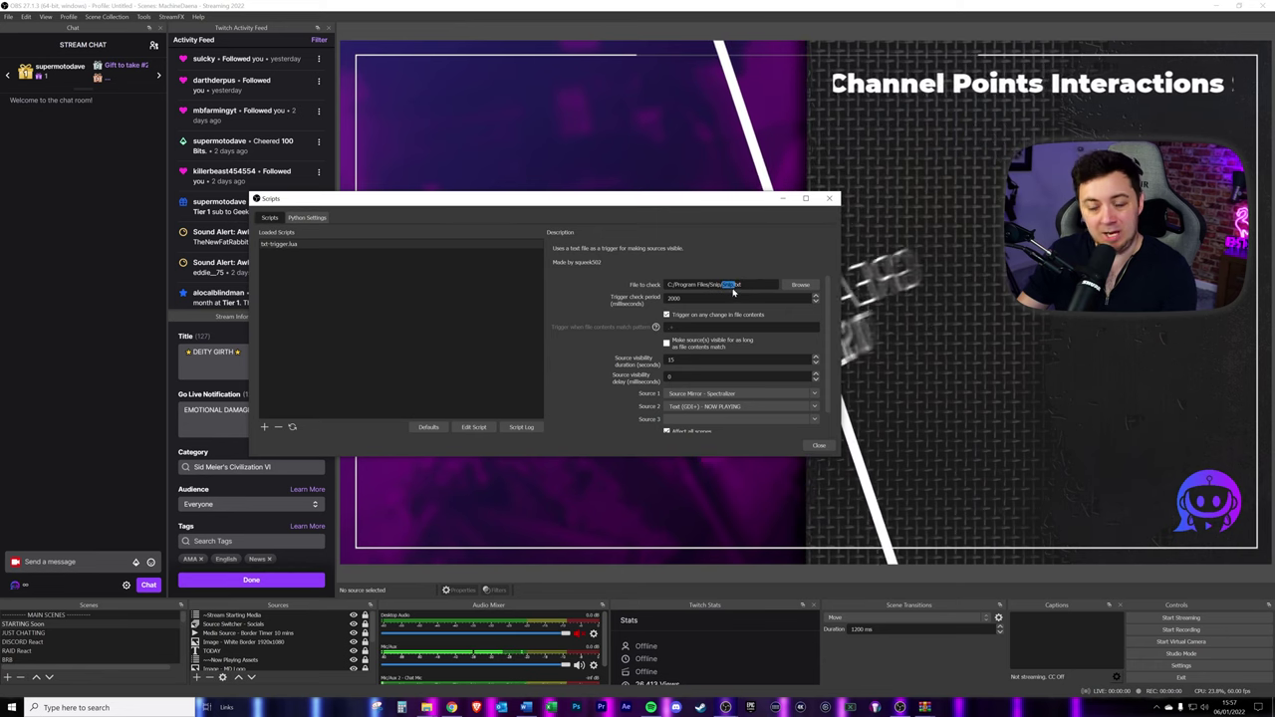